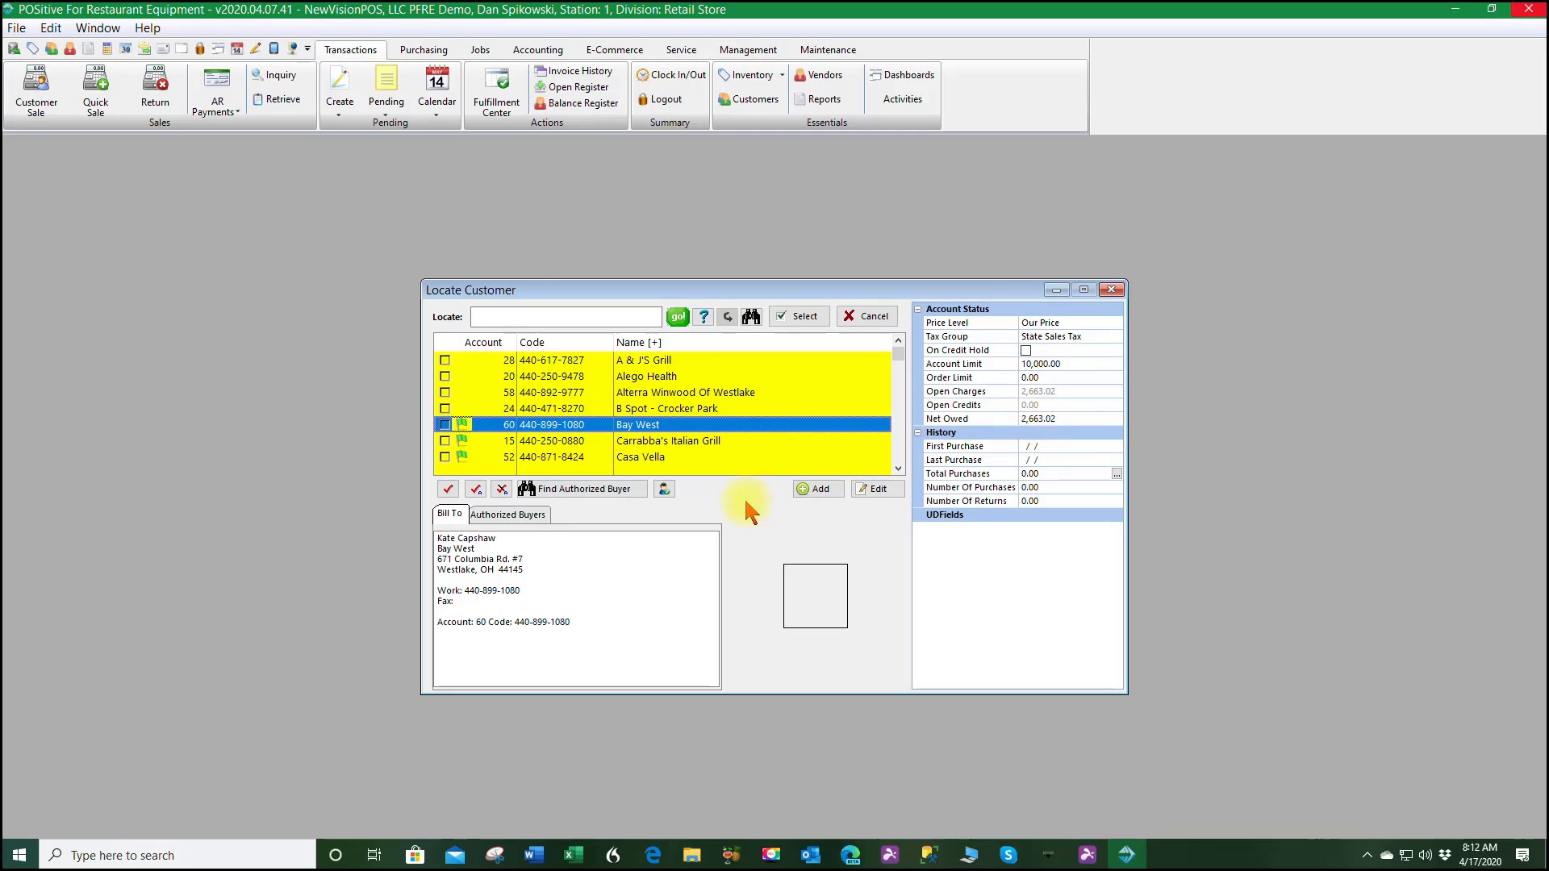
Step: Select Bay West as the customer, enter a 1500.00 payment on its open invoice, and confirm the AR payment
left_click(805, 318)
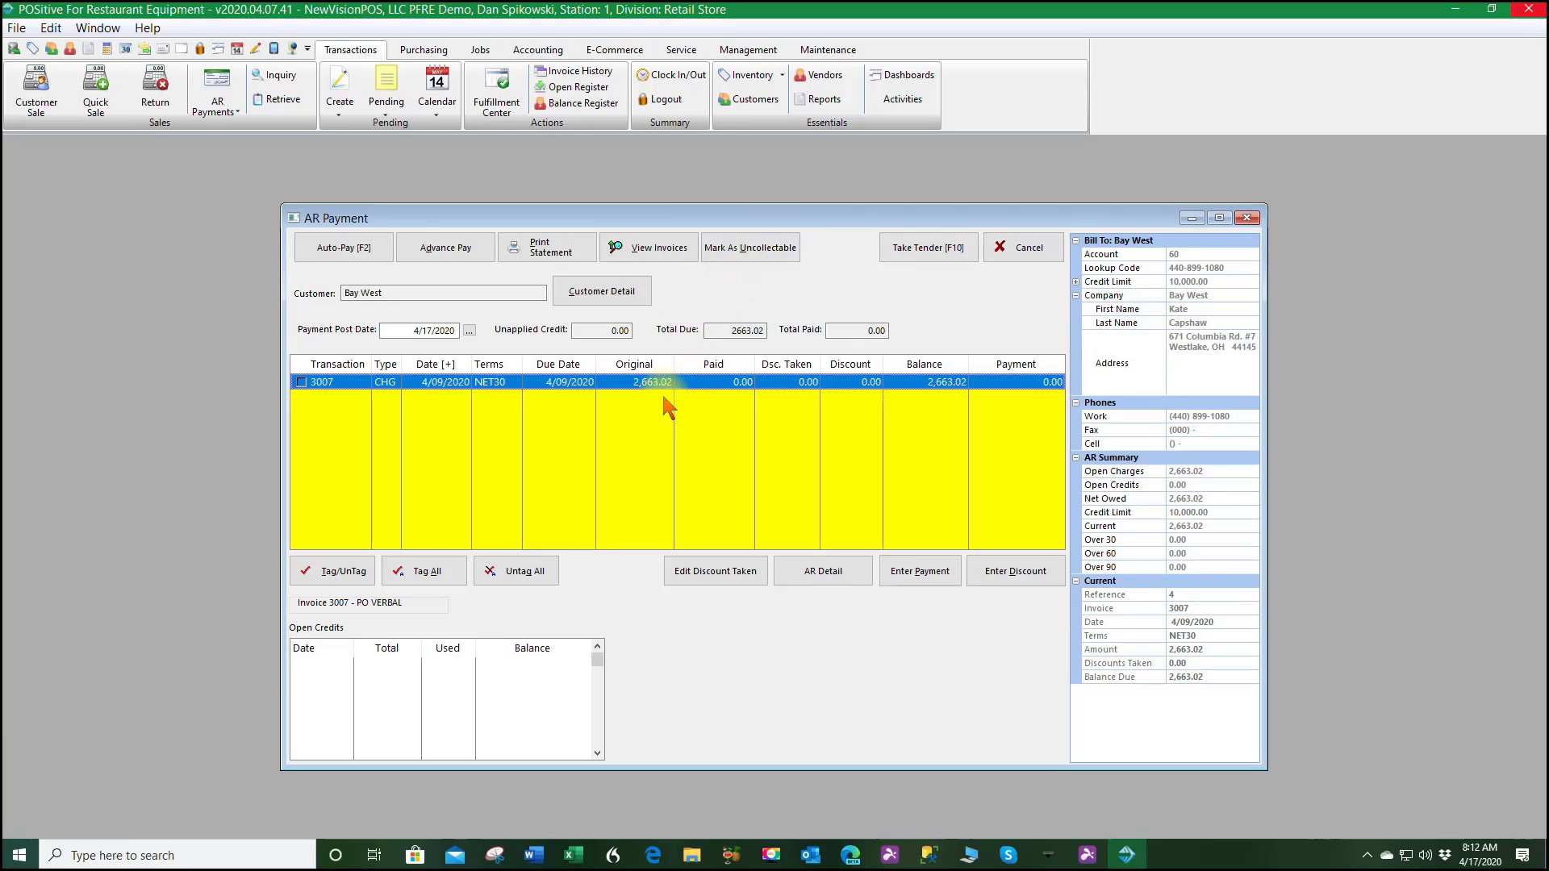
left_click(930, 576)
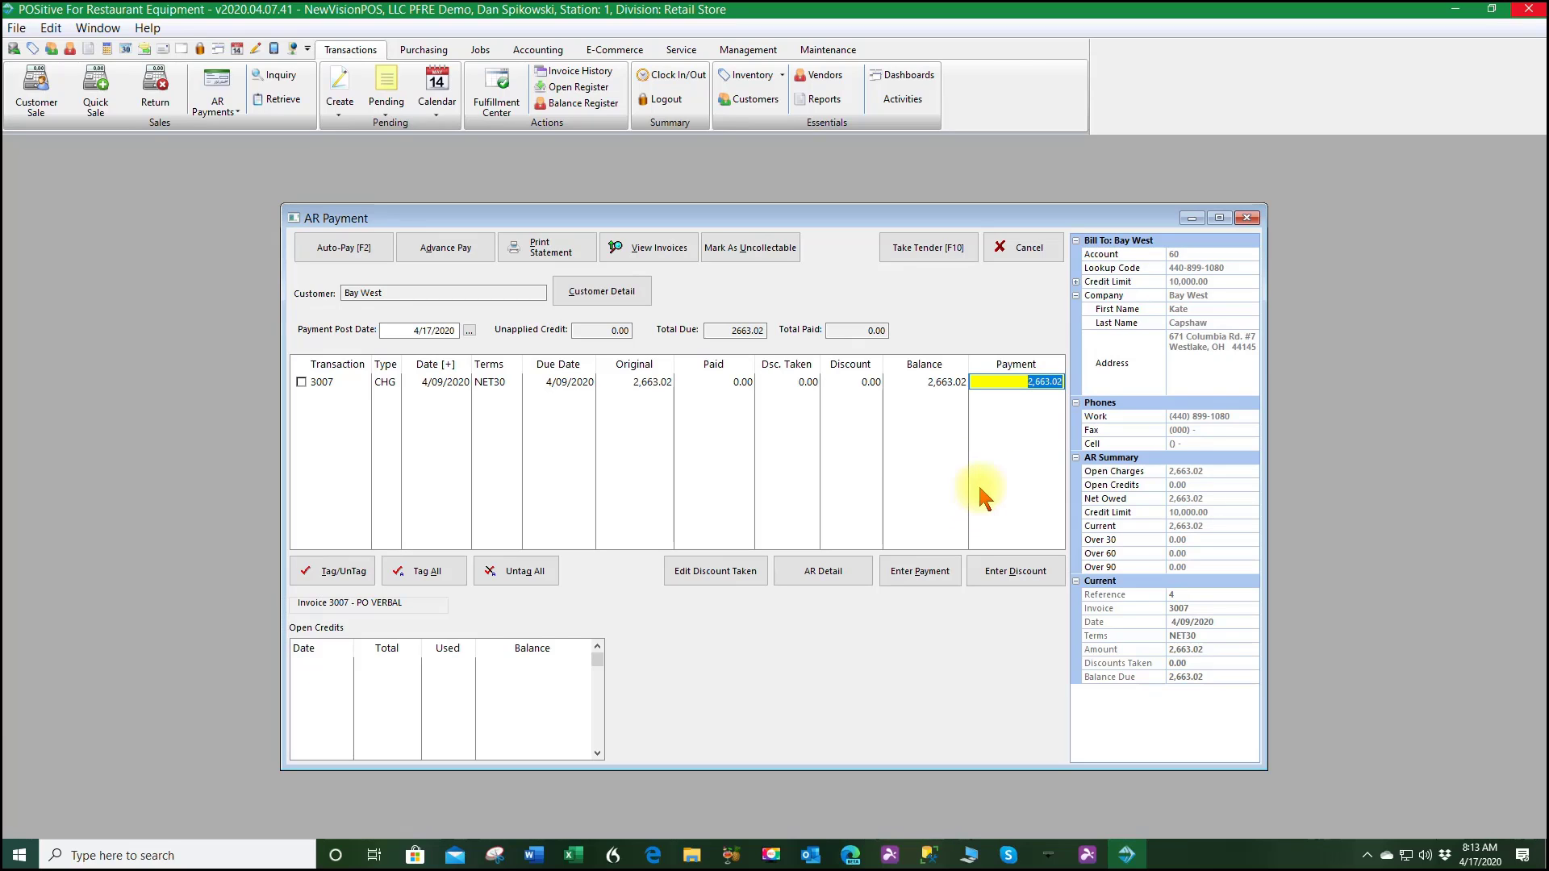
type("1500.00")
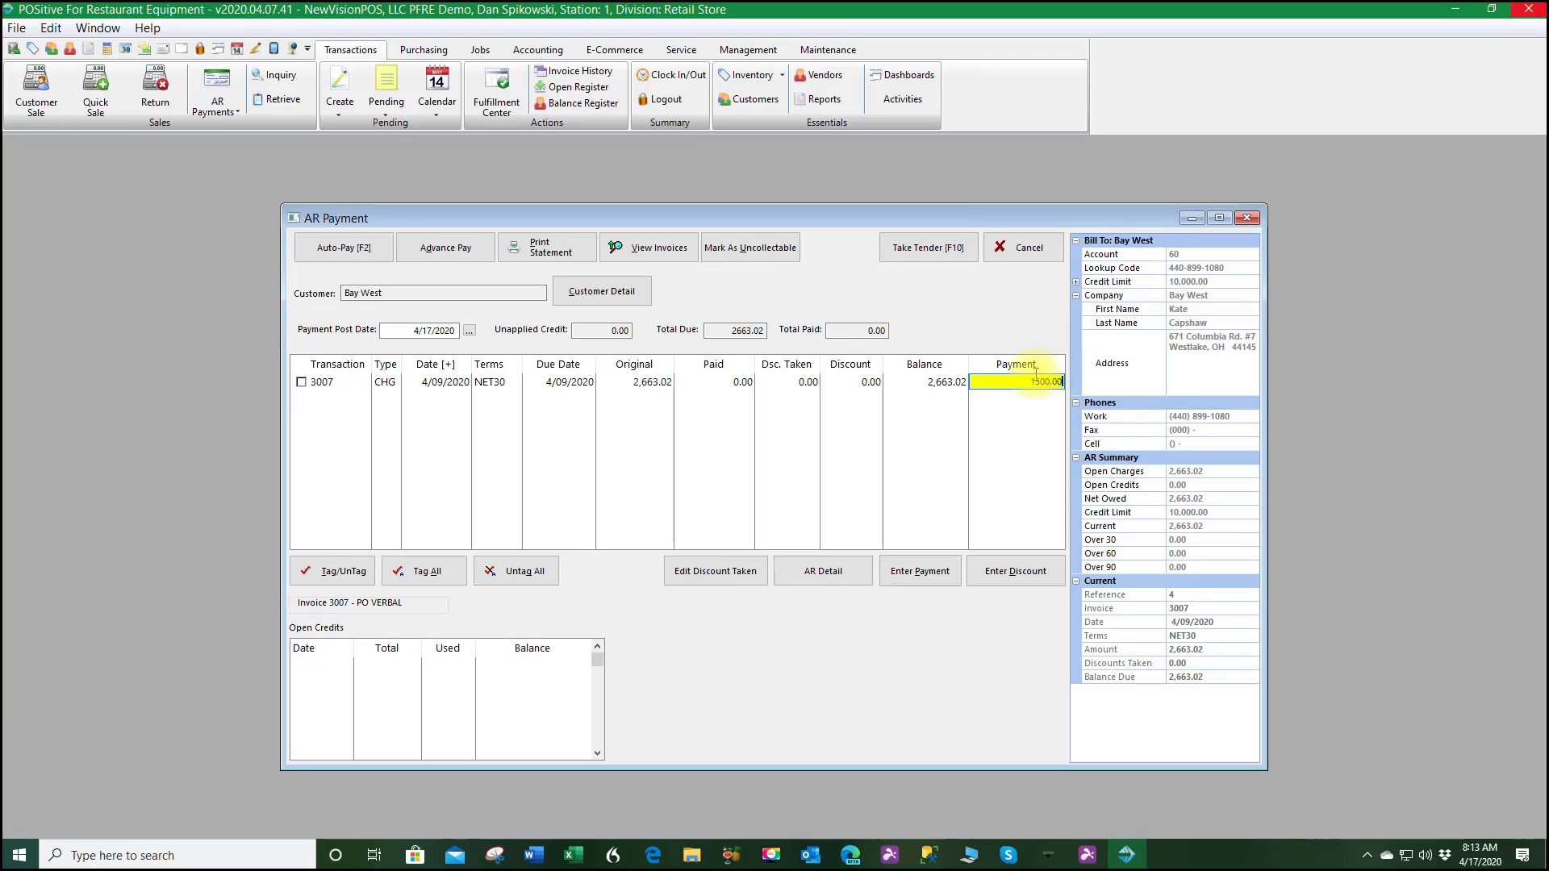
left_click(927, 255)
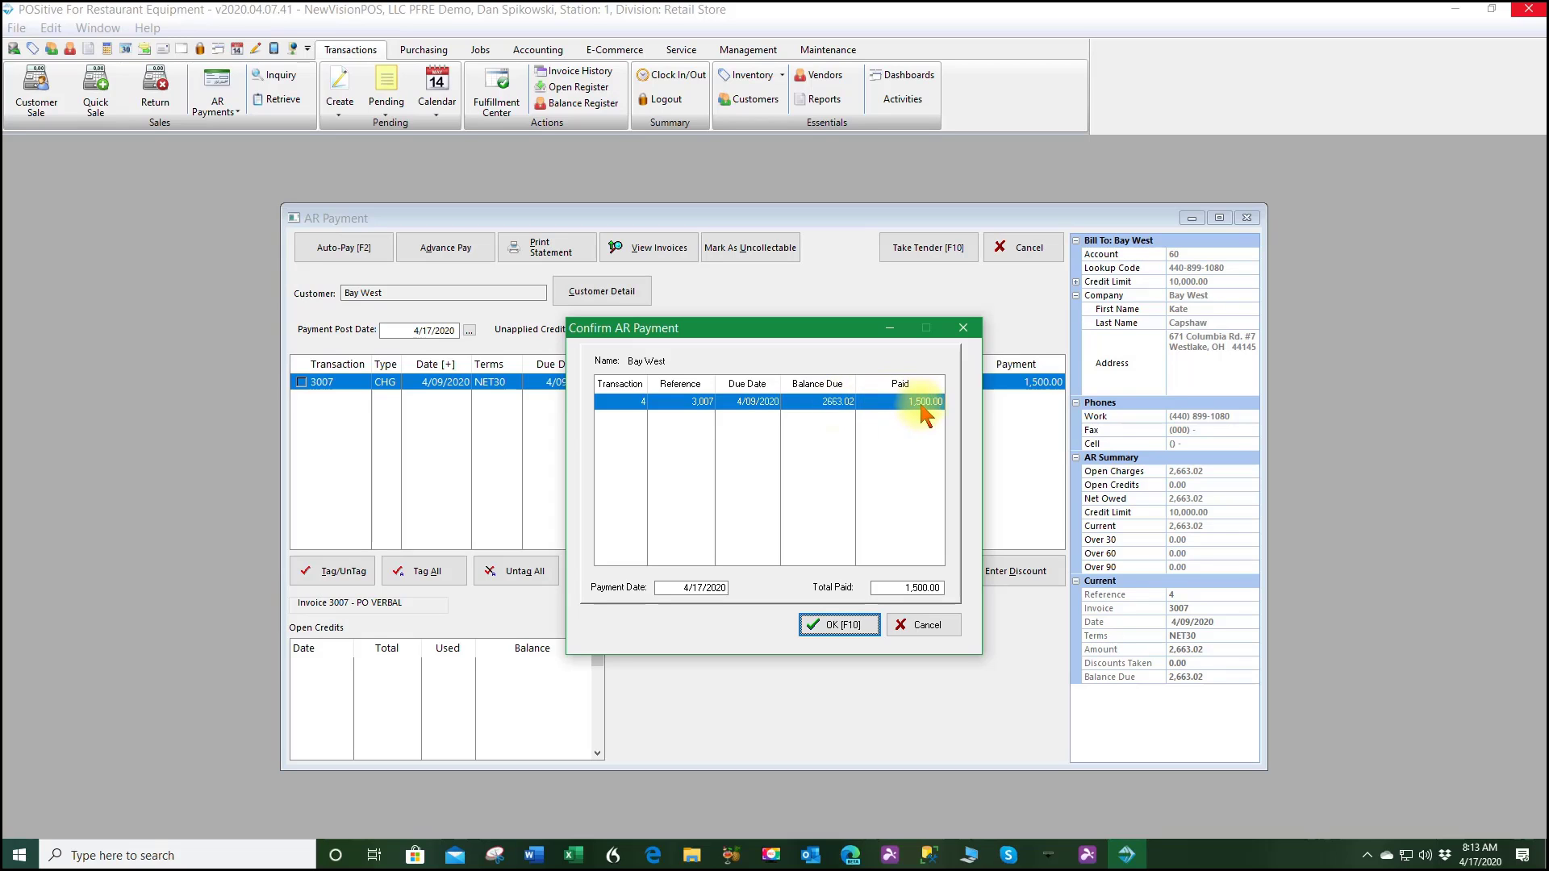
left_click(839, 626)
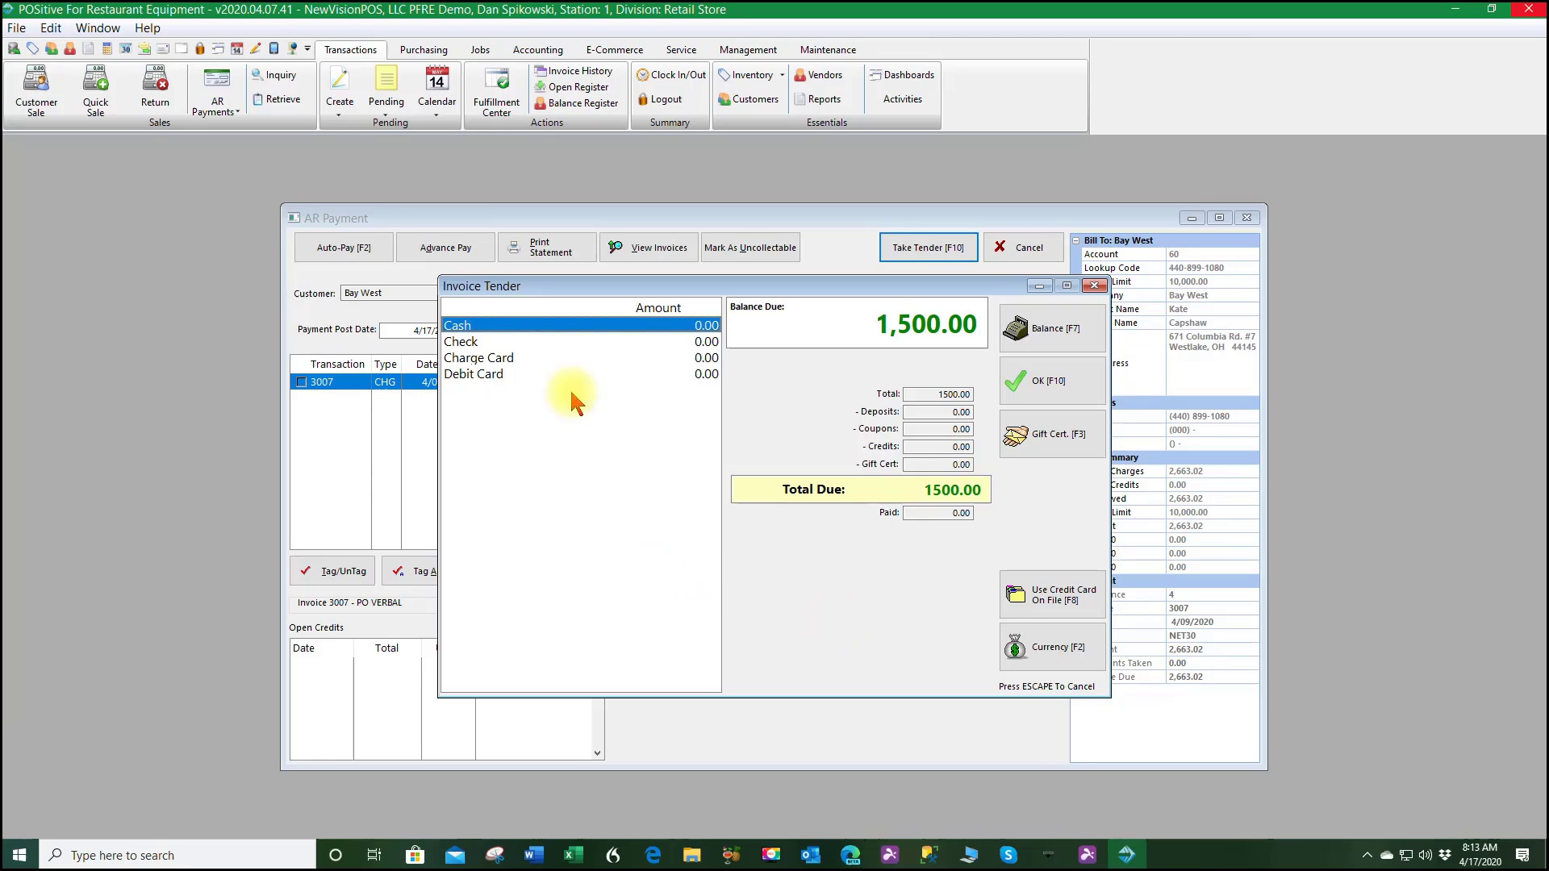
Step: Tender the full 1,500.00 by check and enter the check number, leaving the driver's license blank
left_click(467, 345)
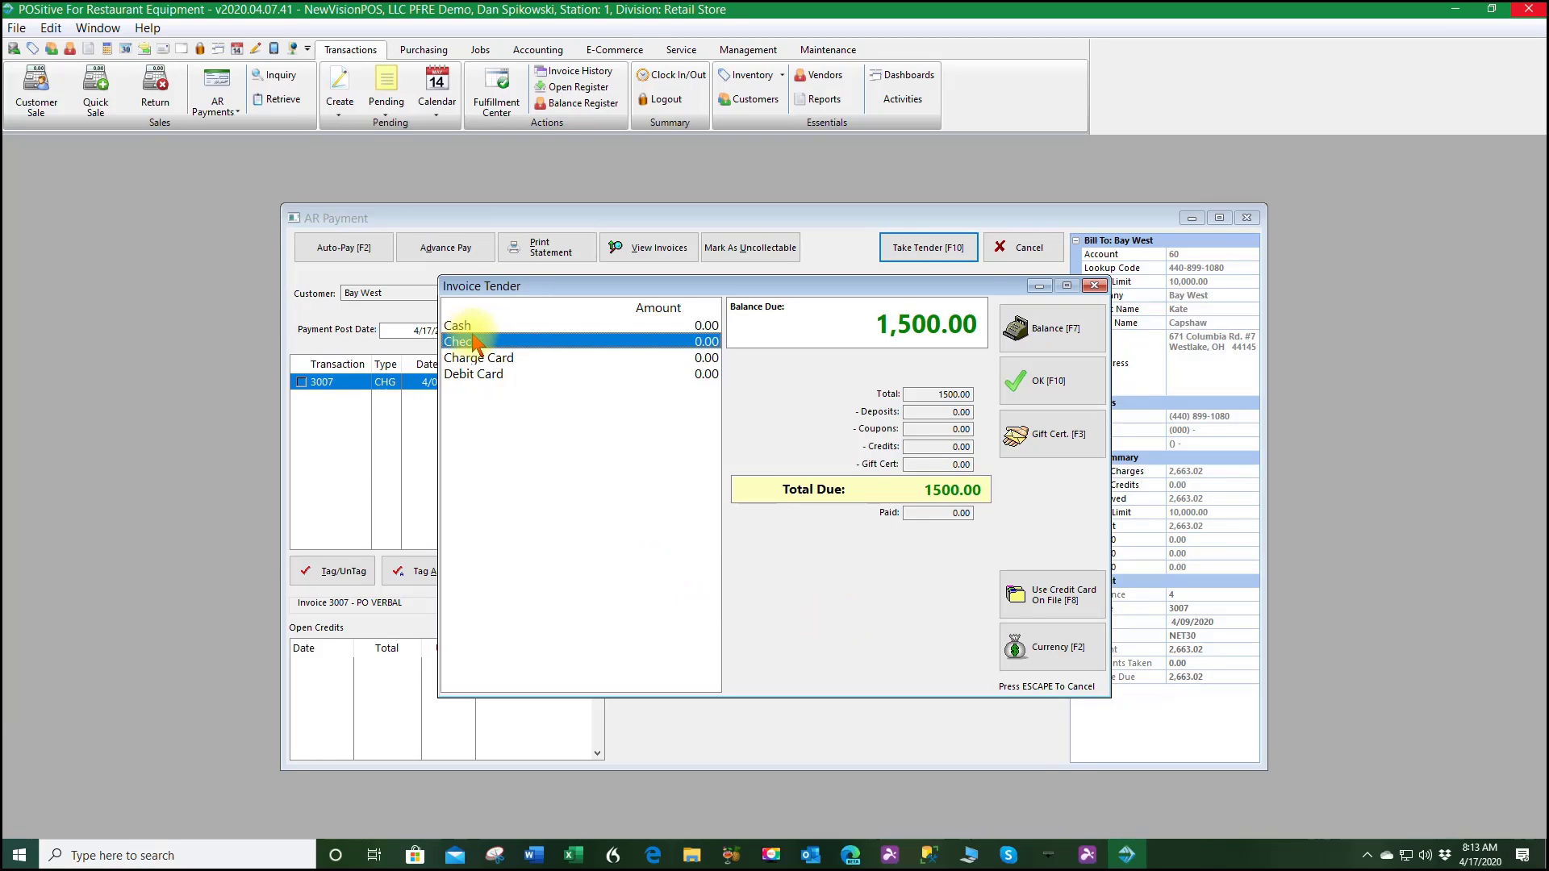
double_click(468, 342)
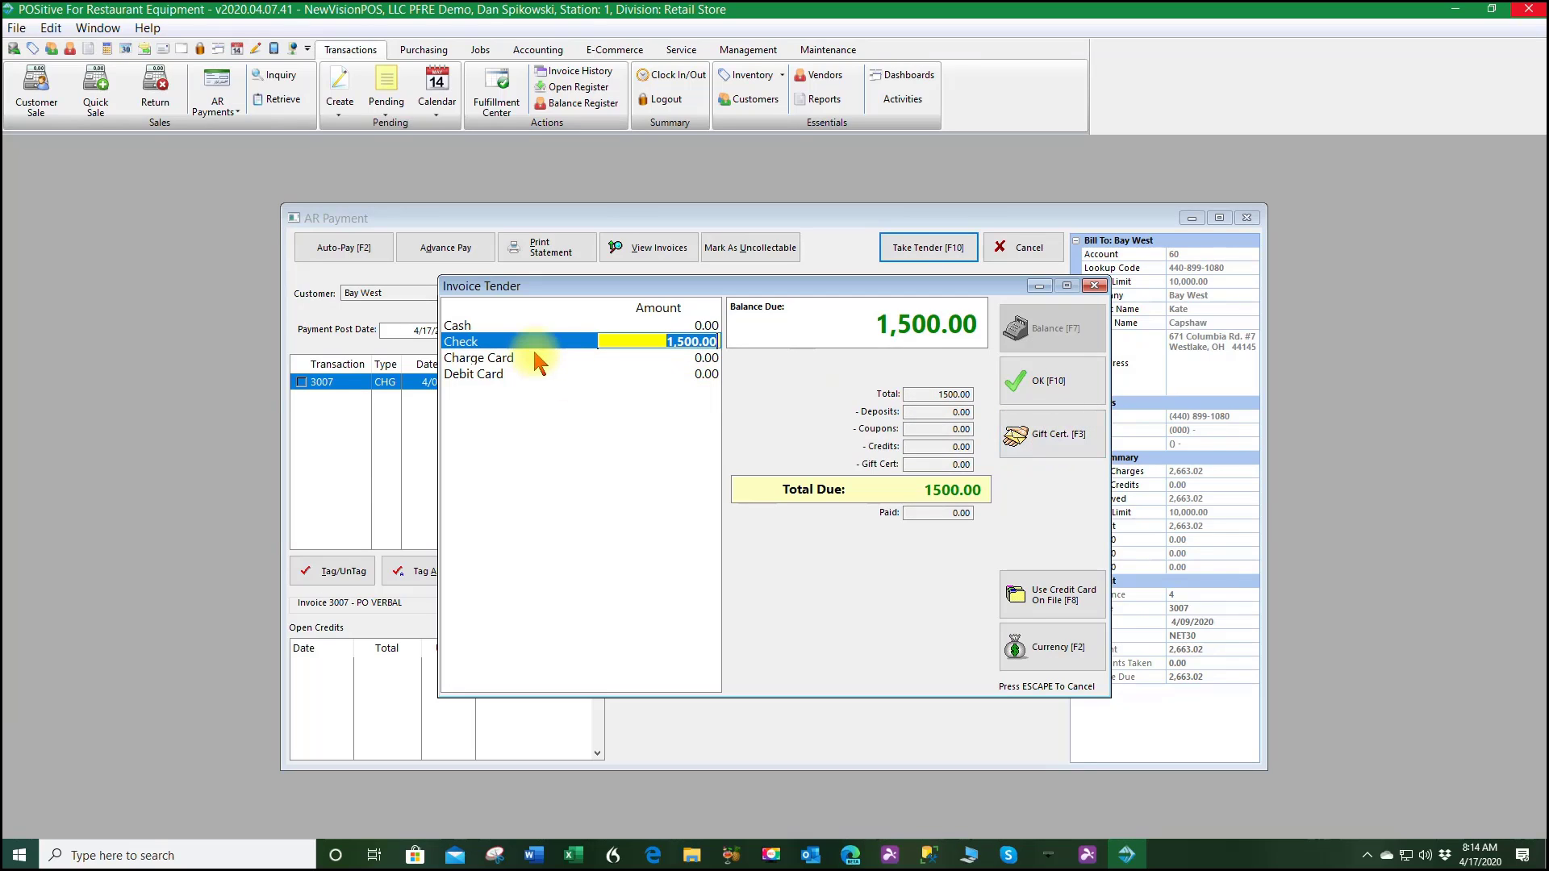
left_click(1053, 382)
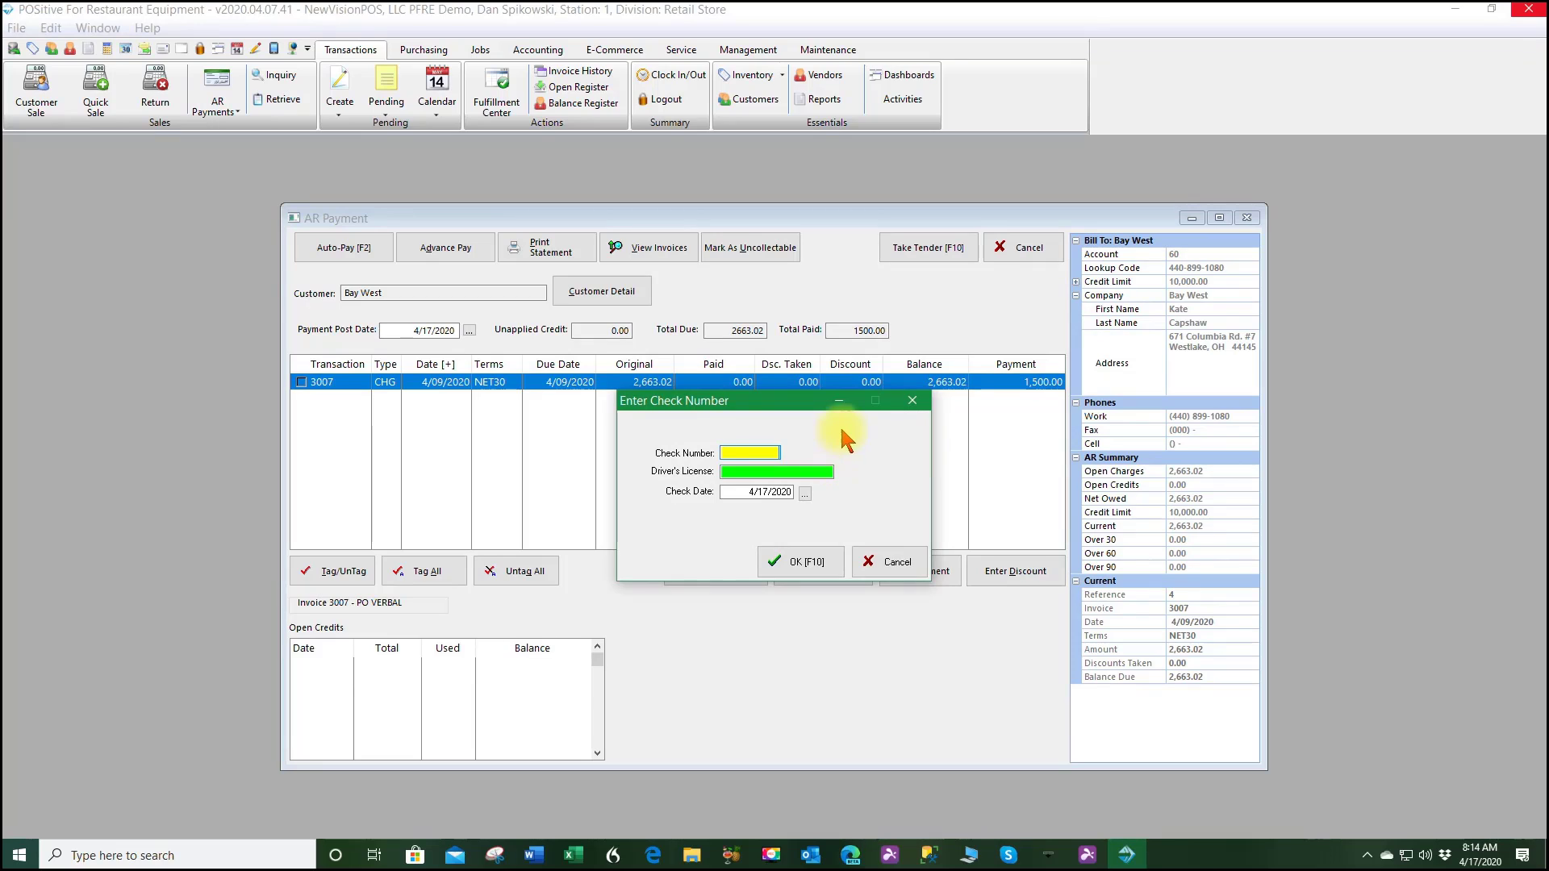
type("554789")
left_click(734, 473)
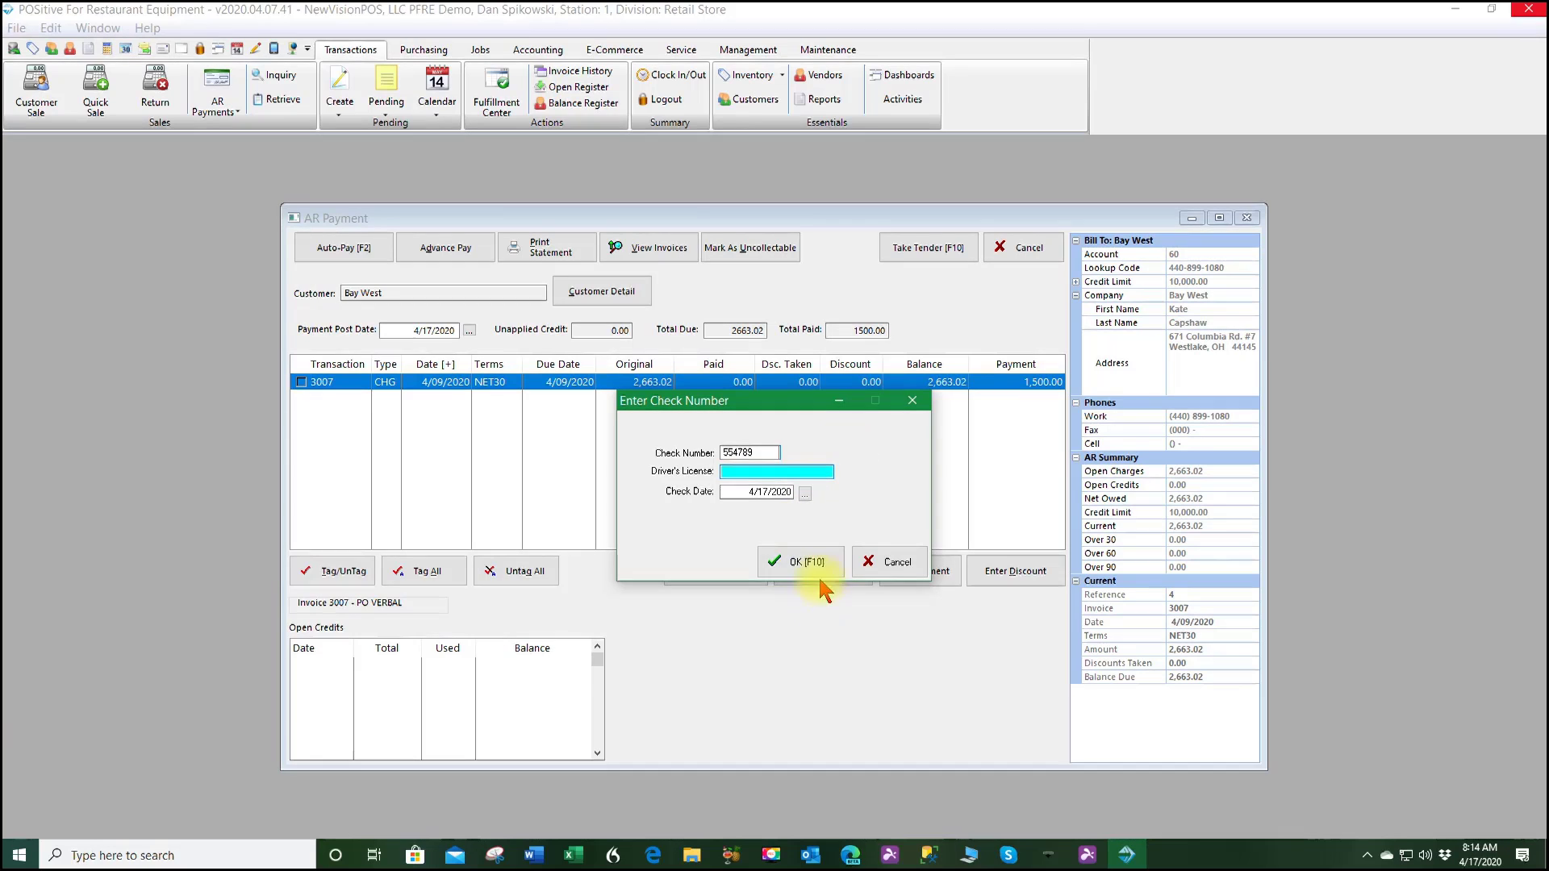
left_click(791, 569)
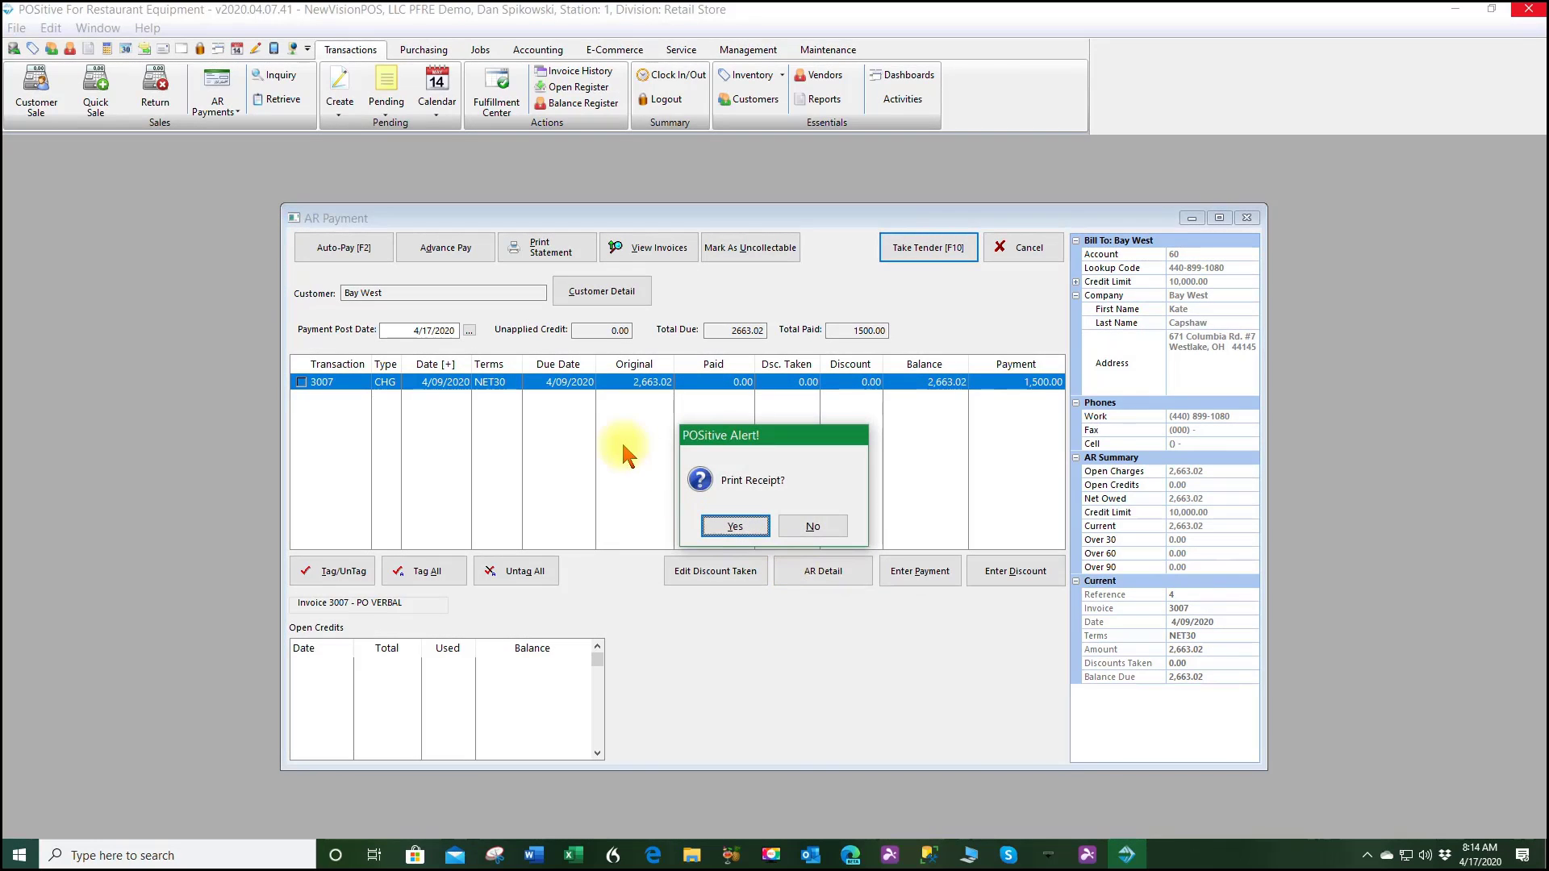
Step: Preview the AR payment receipt, close it, and finish without selecting another customer
left_click(734, 529)
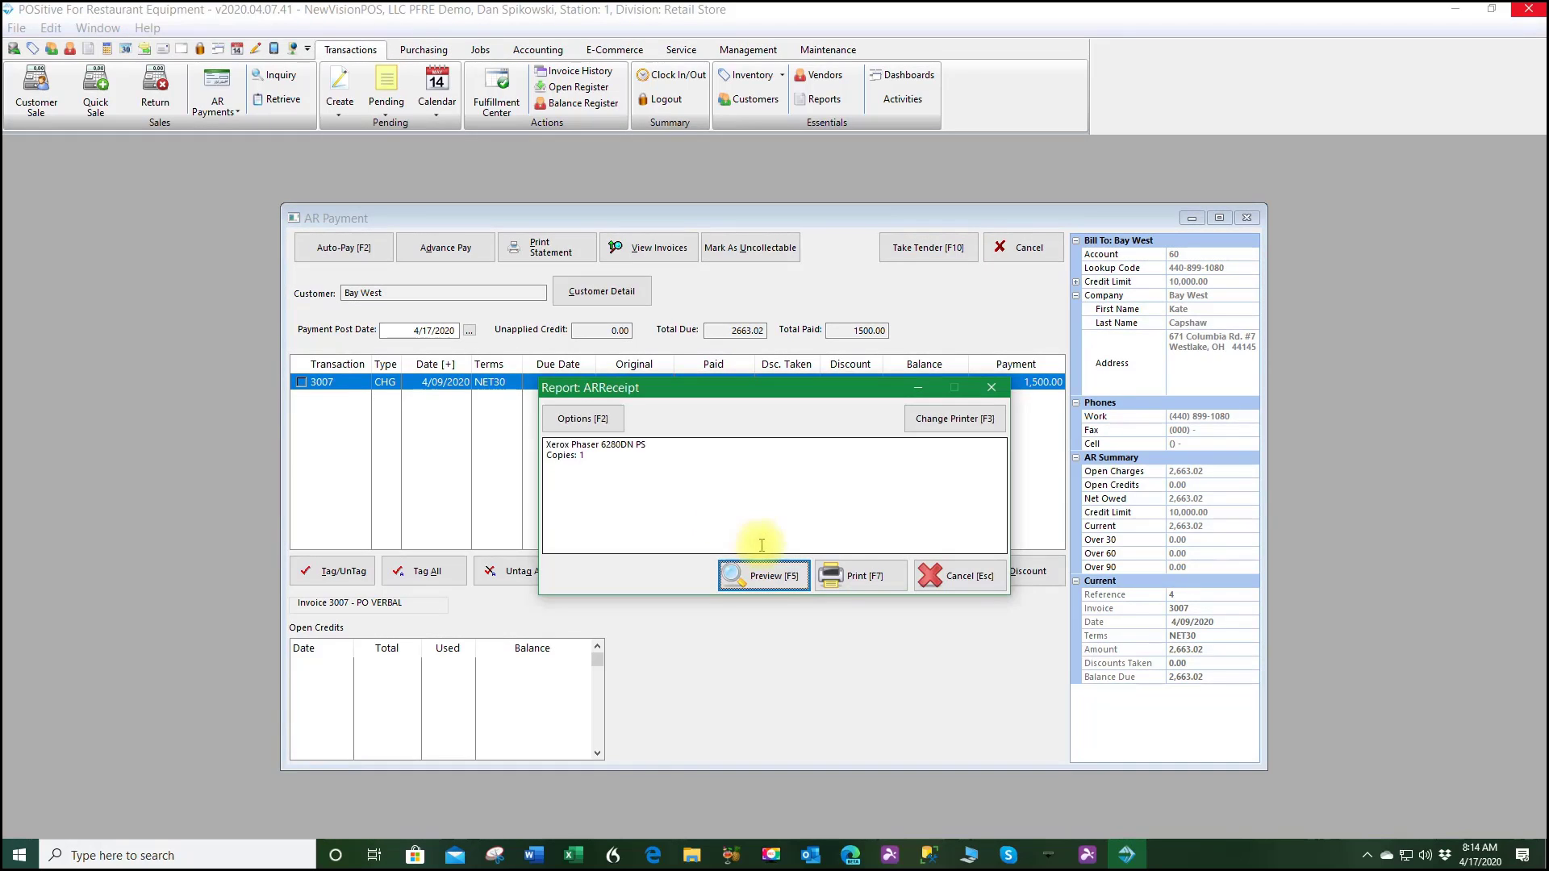
left_click(775, 584)
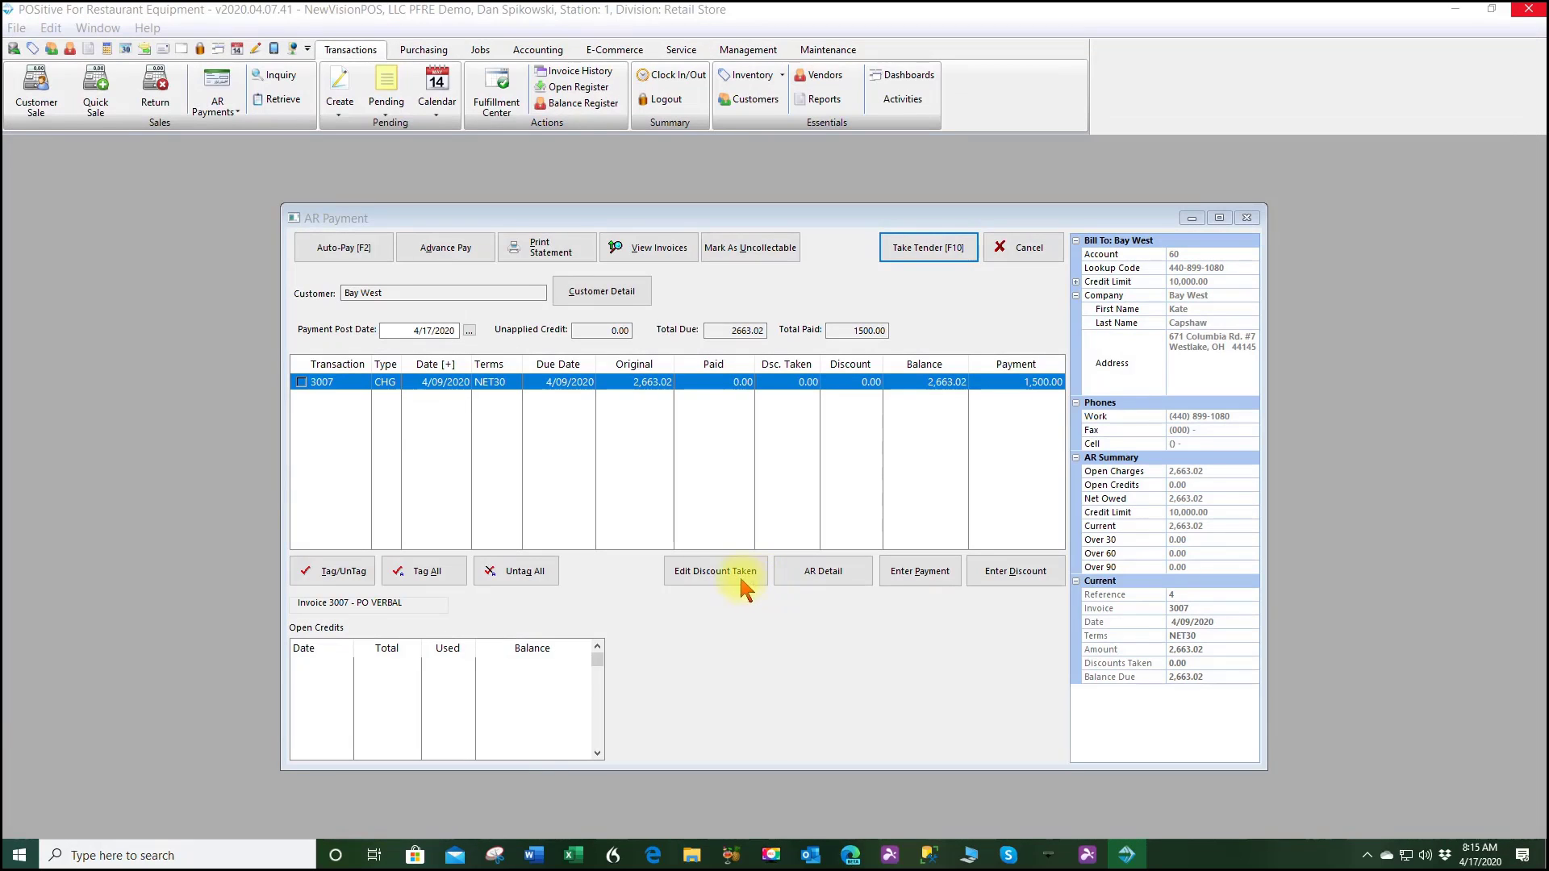
left_click_drag(404, 154, 656, 147)
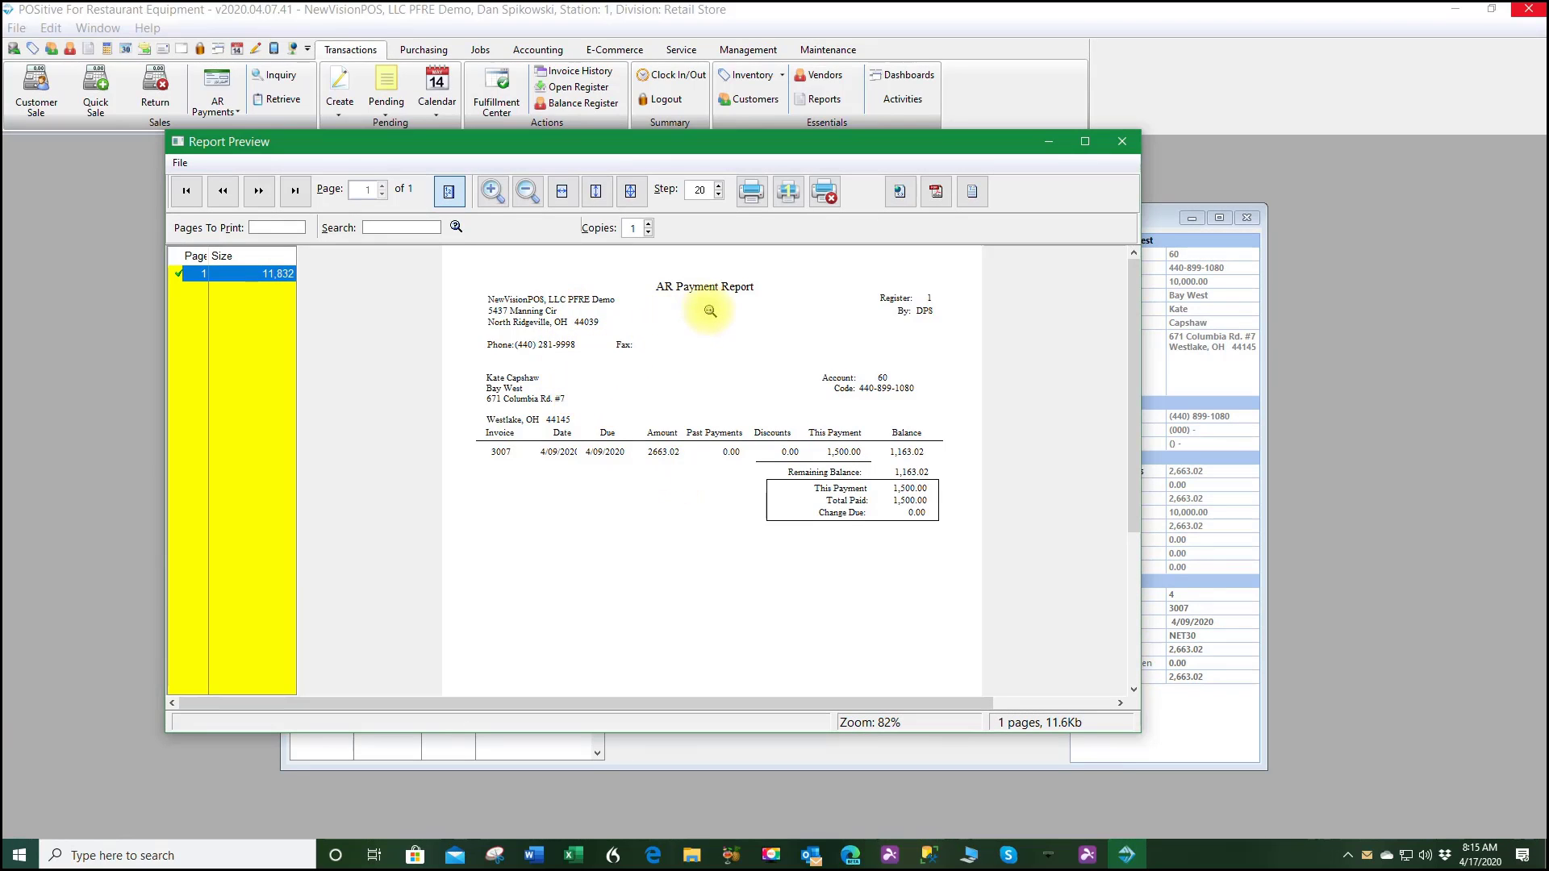
left_click(1121, 142)
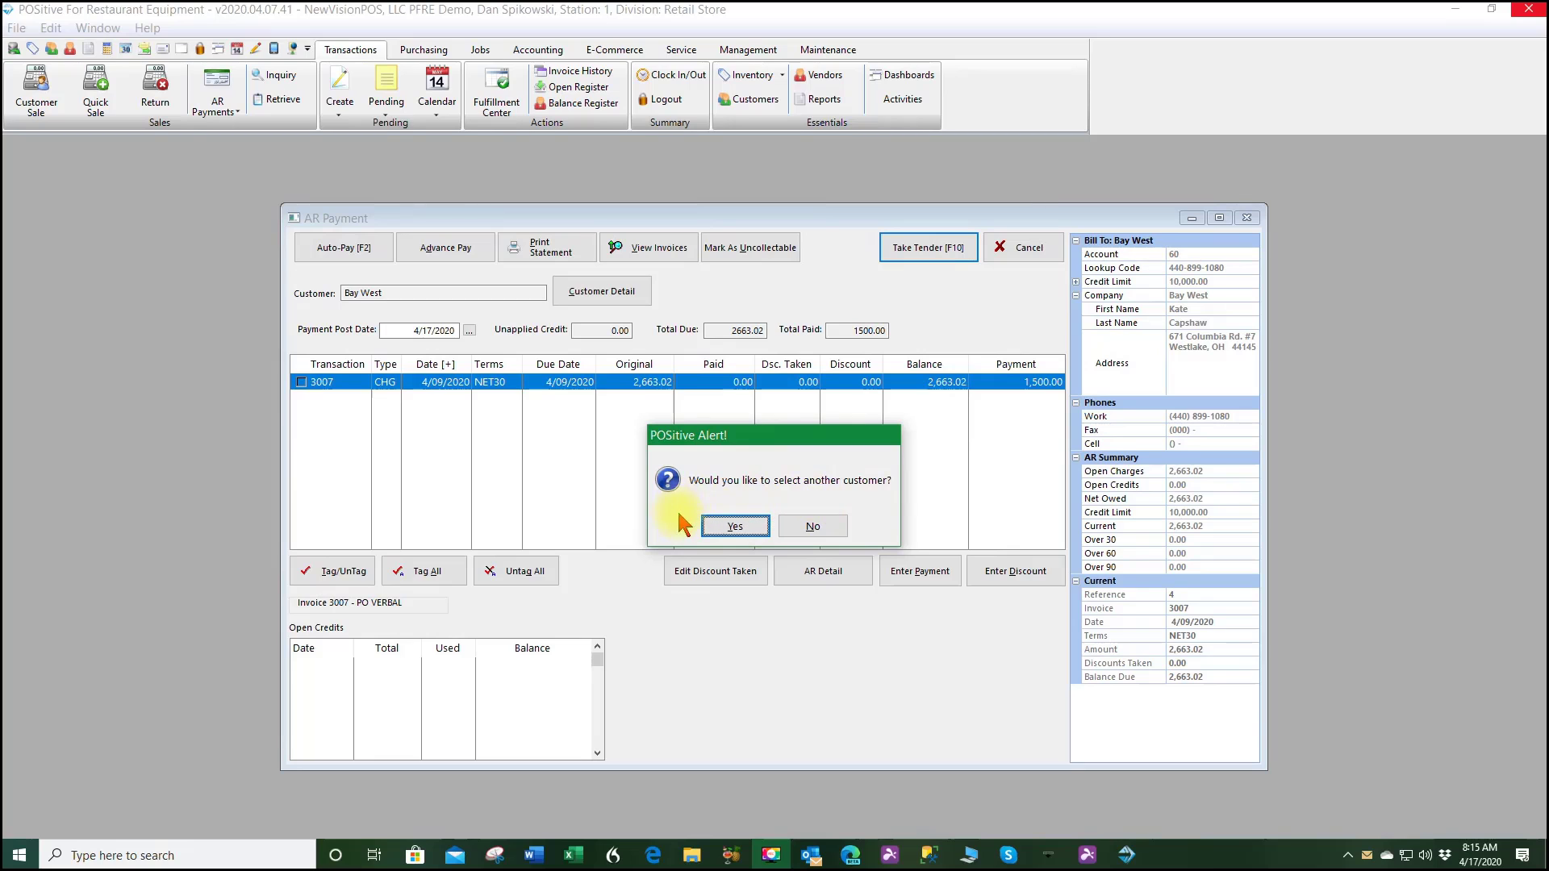
left_click(825, 531)
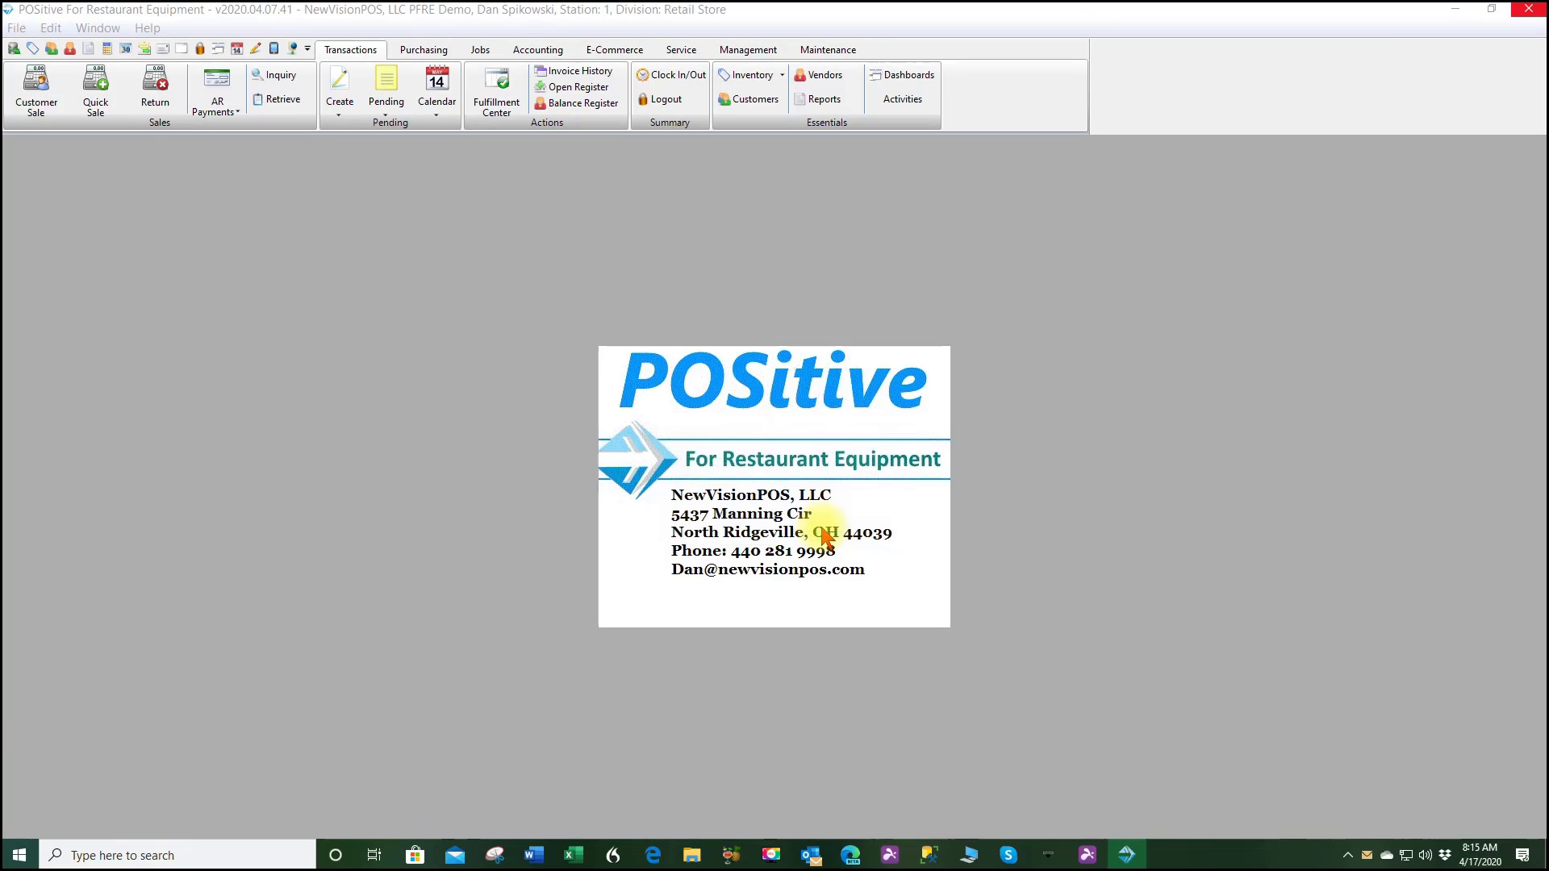
Step: Look over the Batch Payments form's check and invoice entry fields, and cancel it
left_click(217, 90)
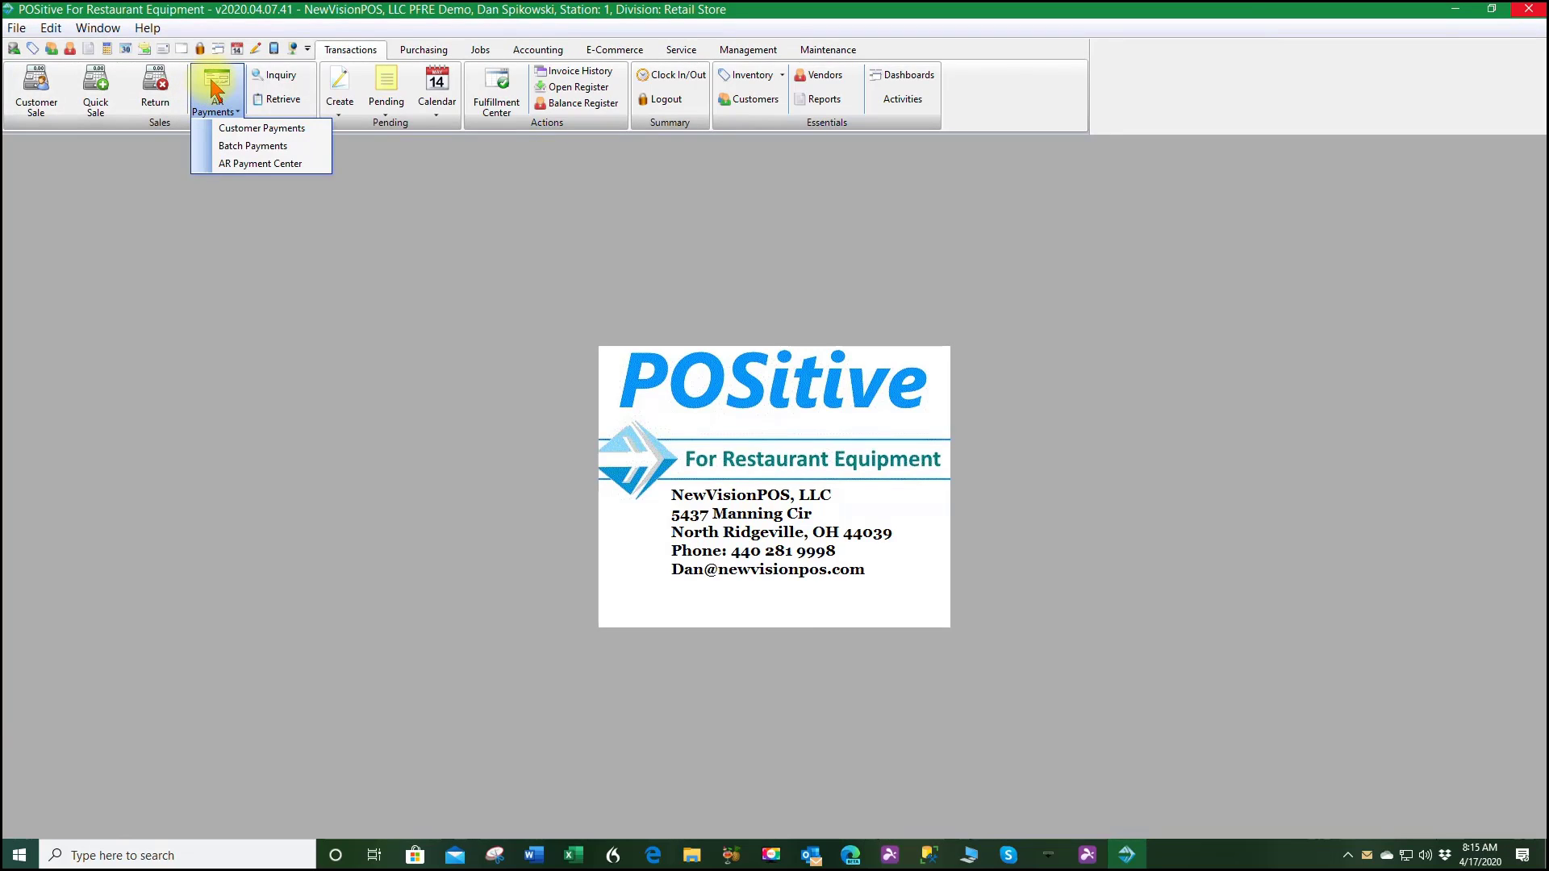
left_click(242, 146)
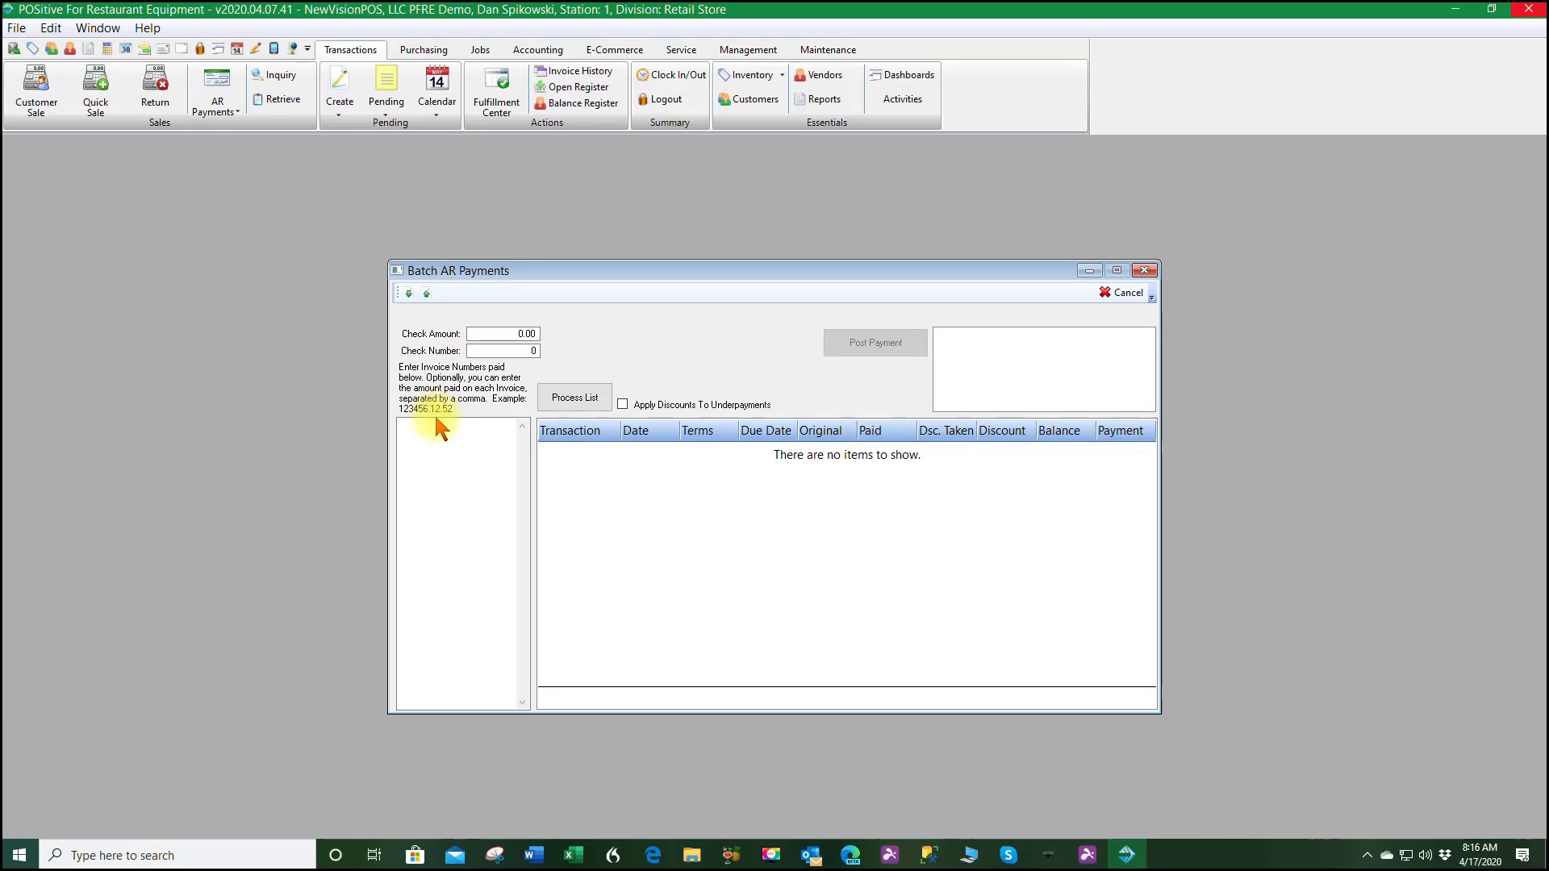
left_click(452, 426)
left_click(1126, 293)
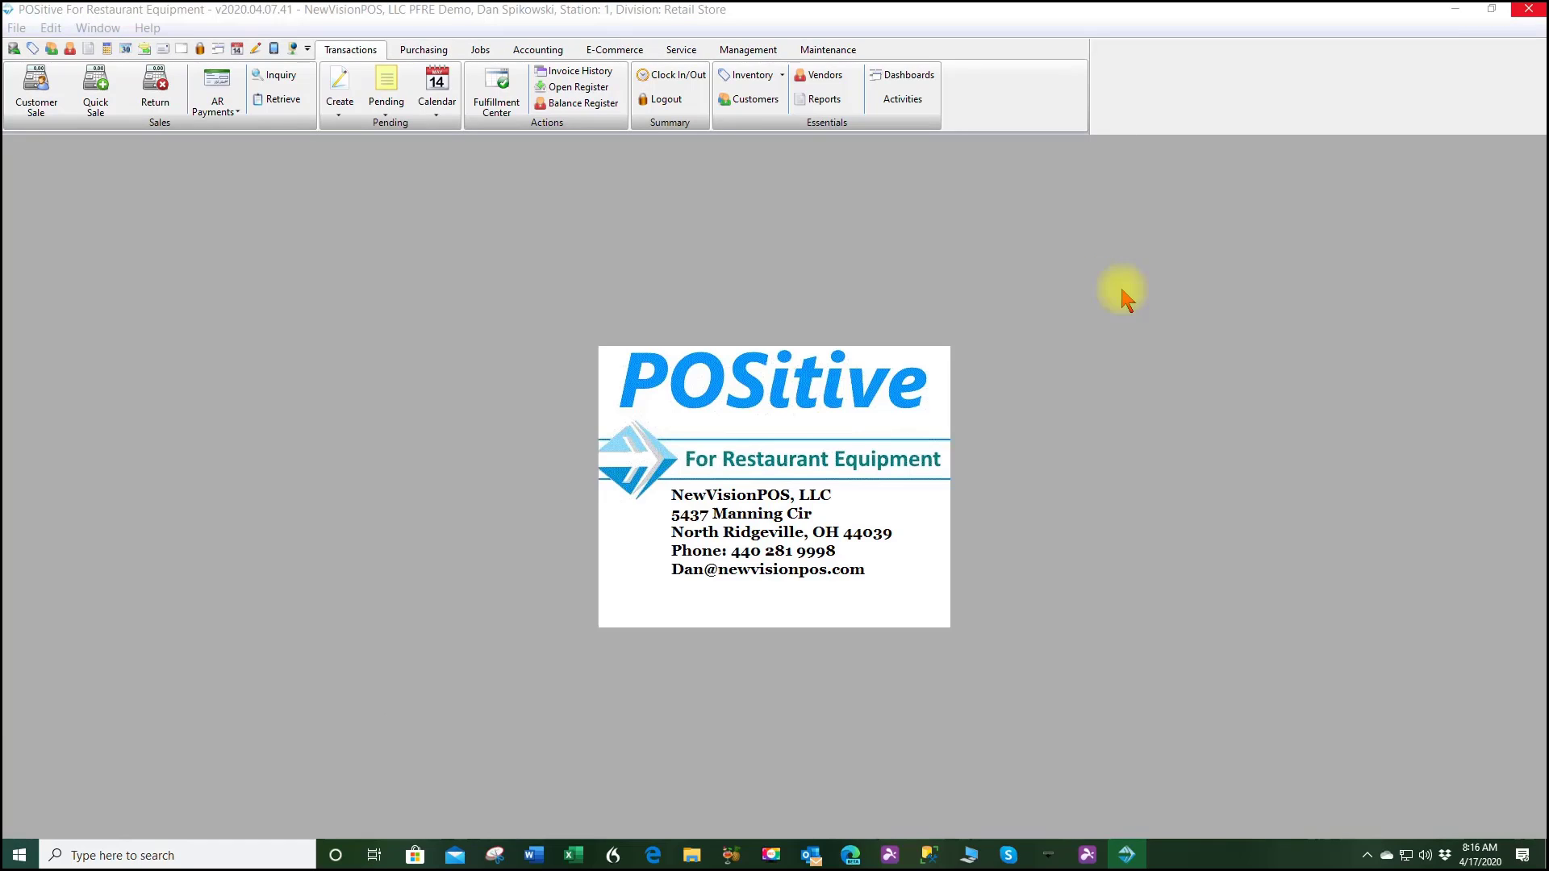
Step: Examine the account, check number and check amount fields of Batch Pay in the AR Payment Center, and go back
left_click(225, 113)
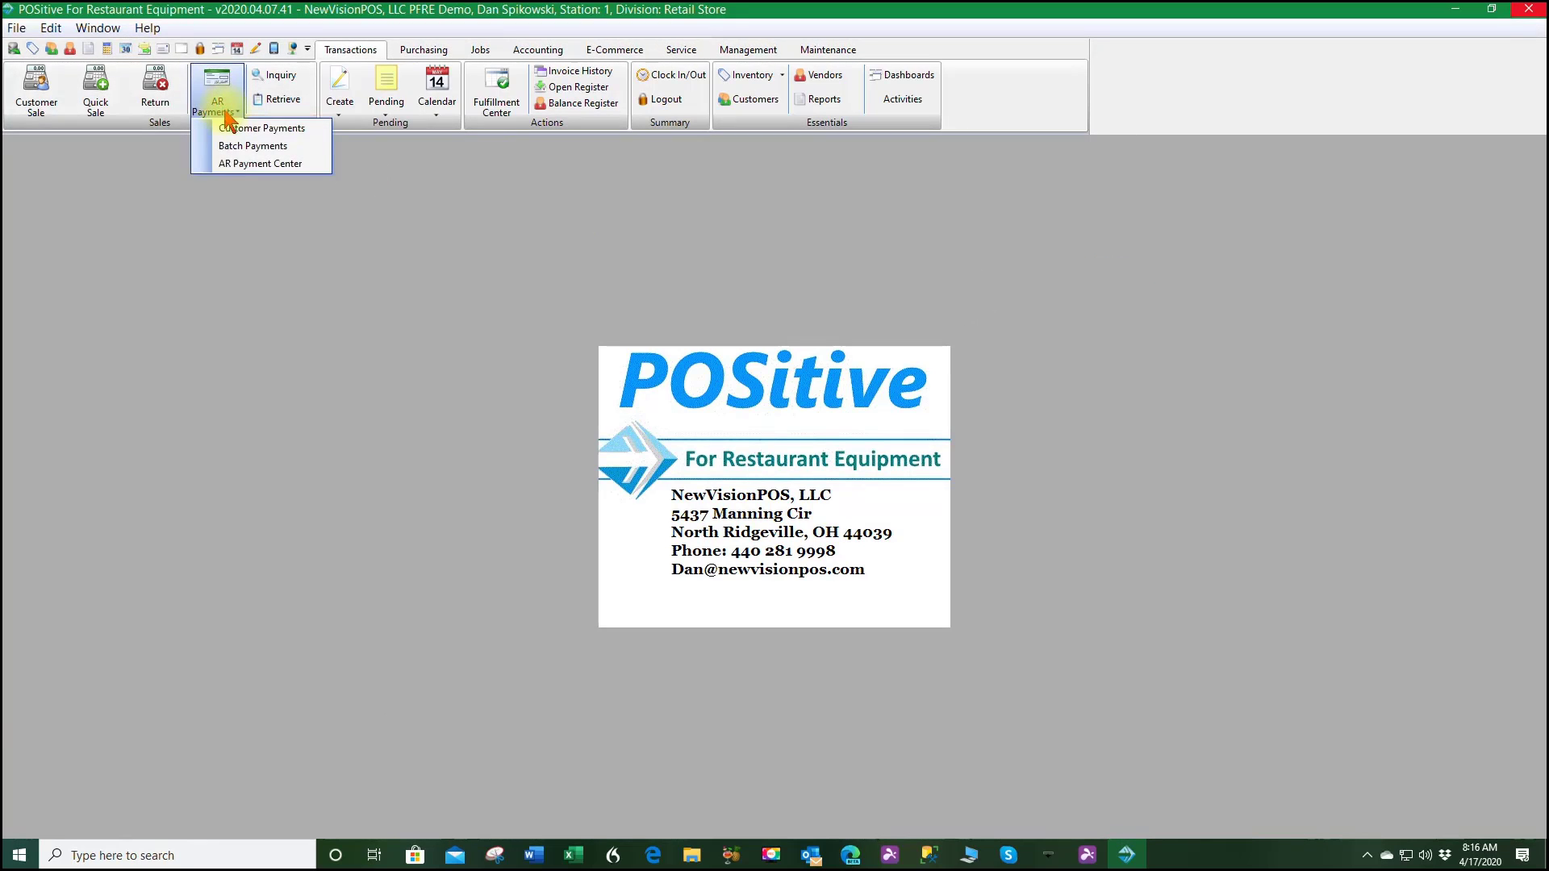
left_click(244, 165)
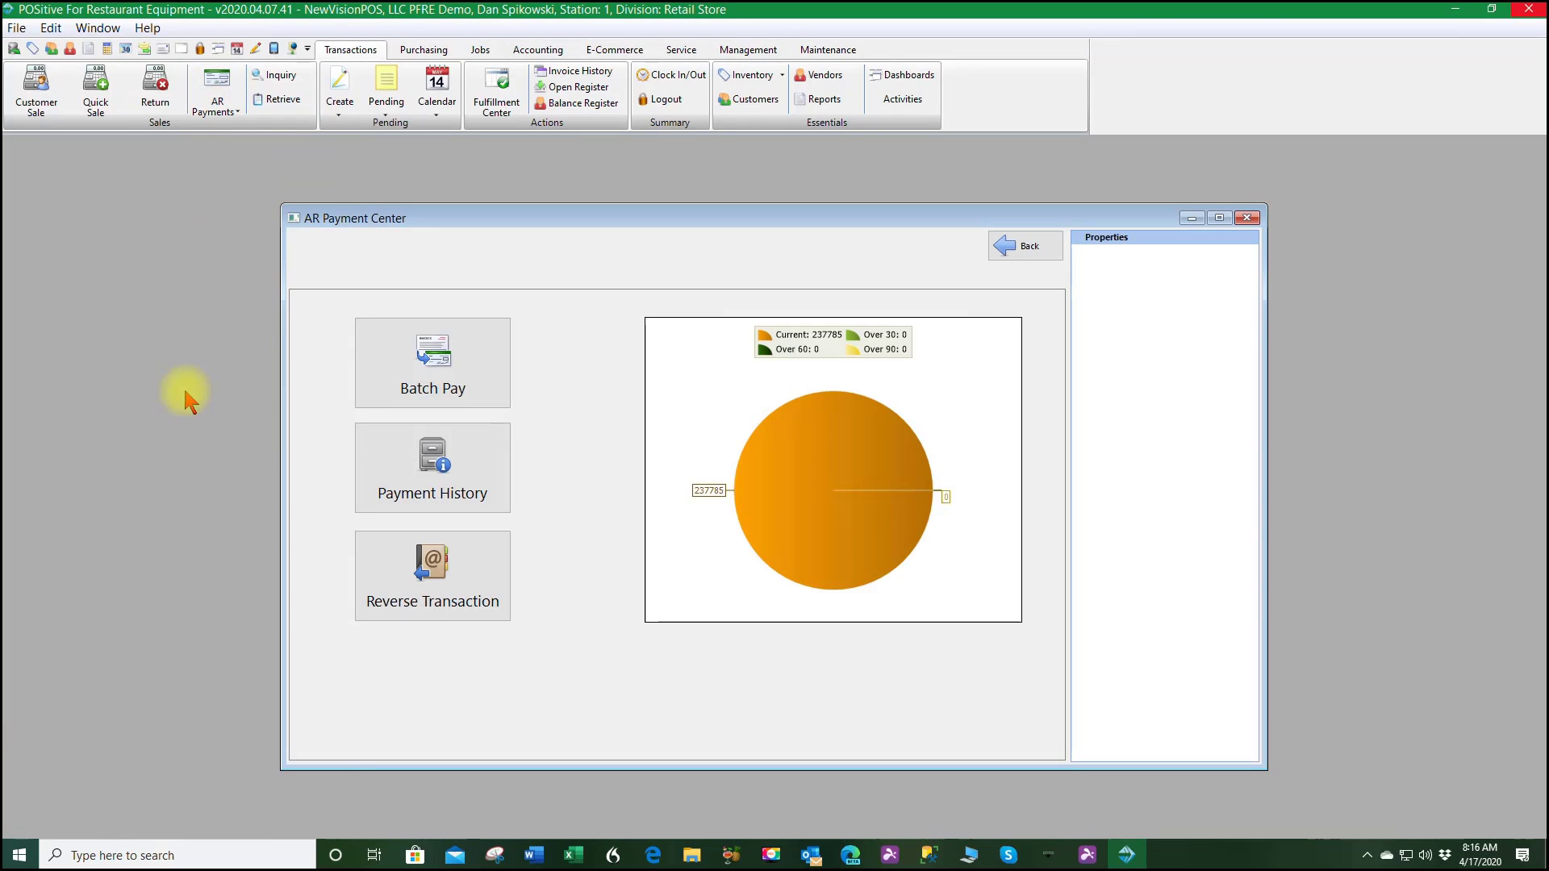
left_click(428, 366)
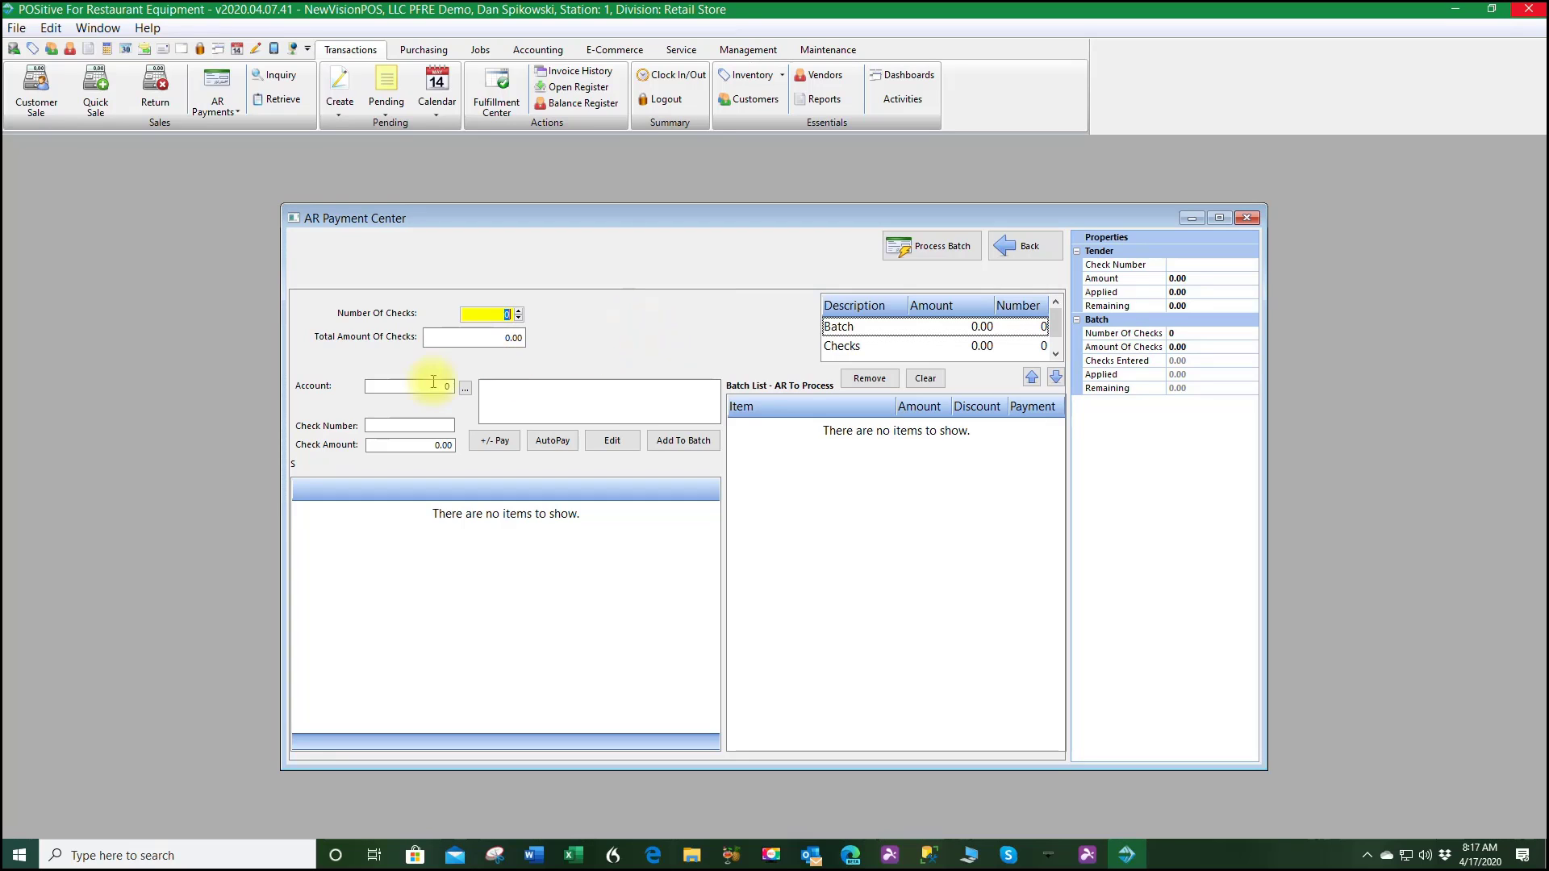
left_click(376, 386)
left_click(376, 426)
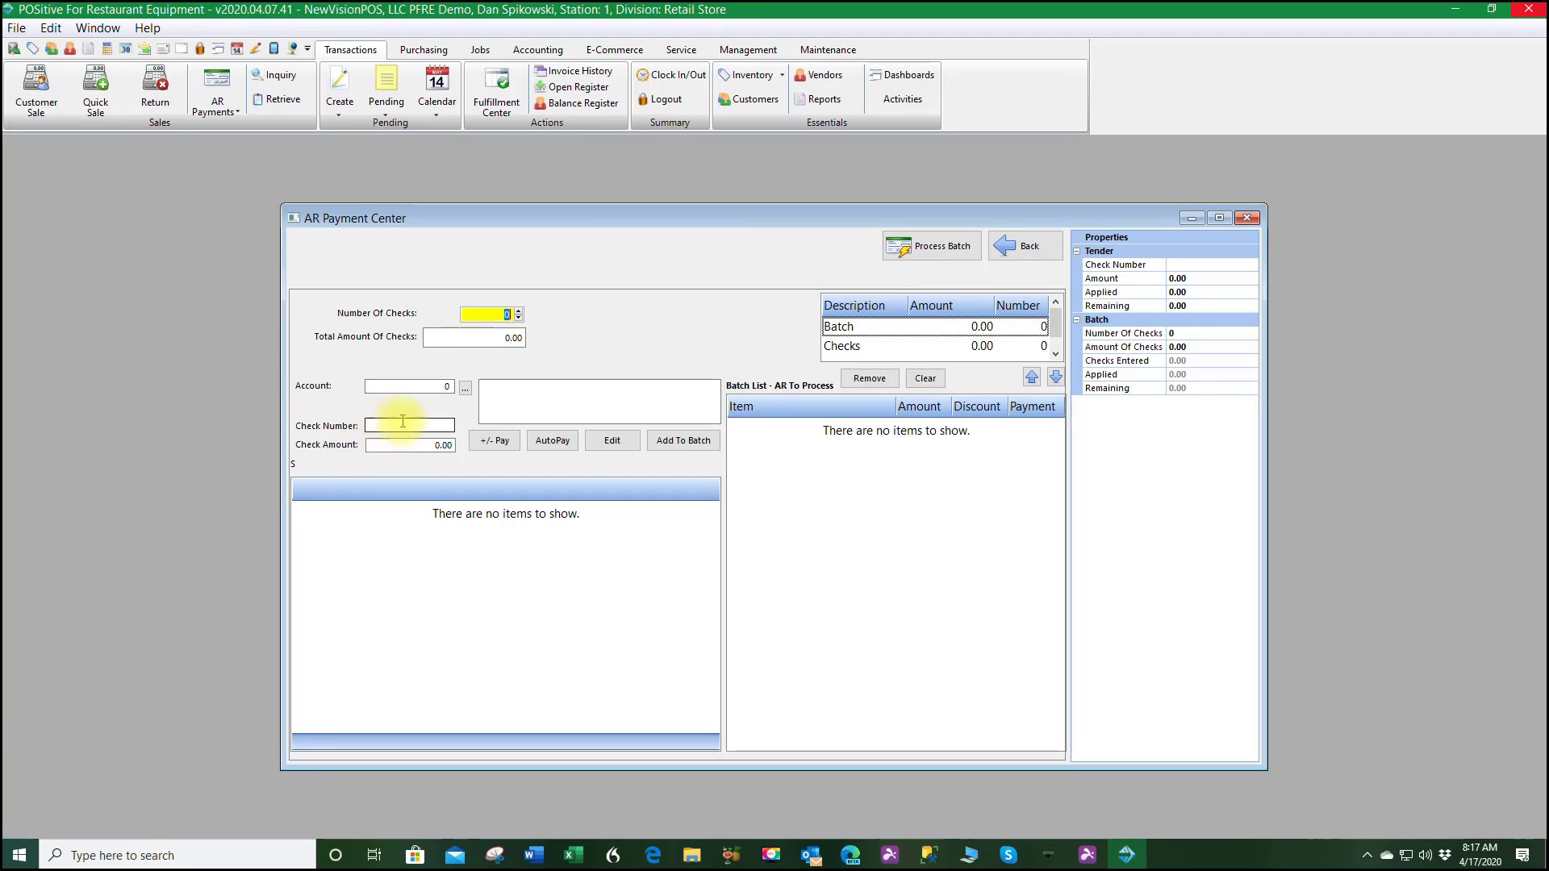
left_click(372, 447)
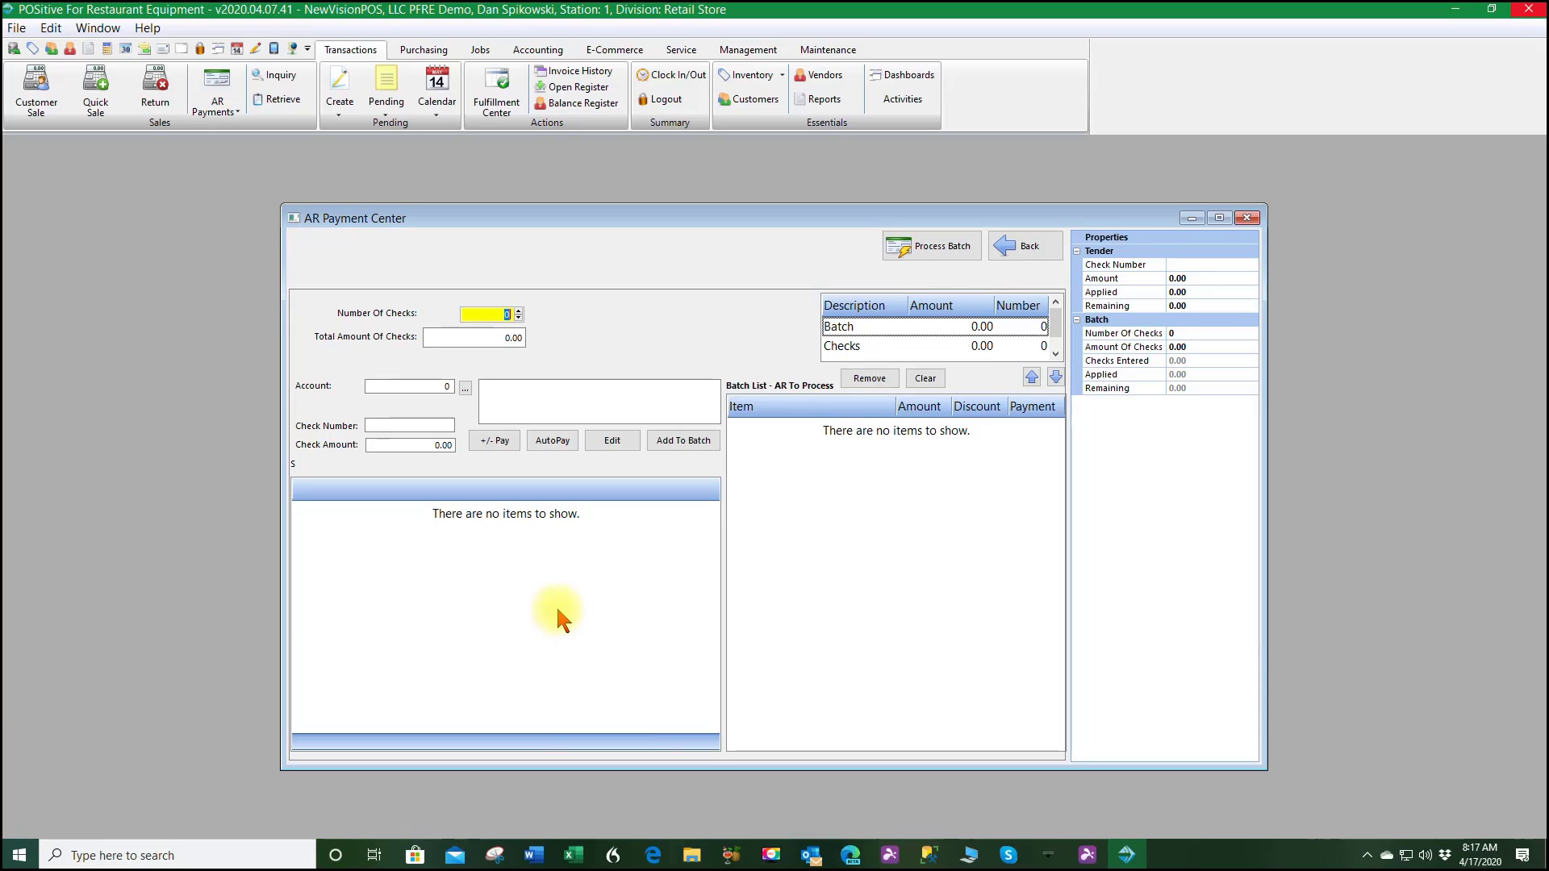
left_click(1044, 254)
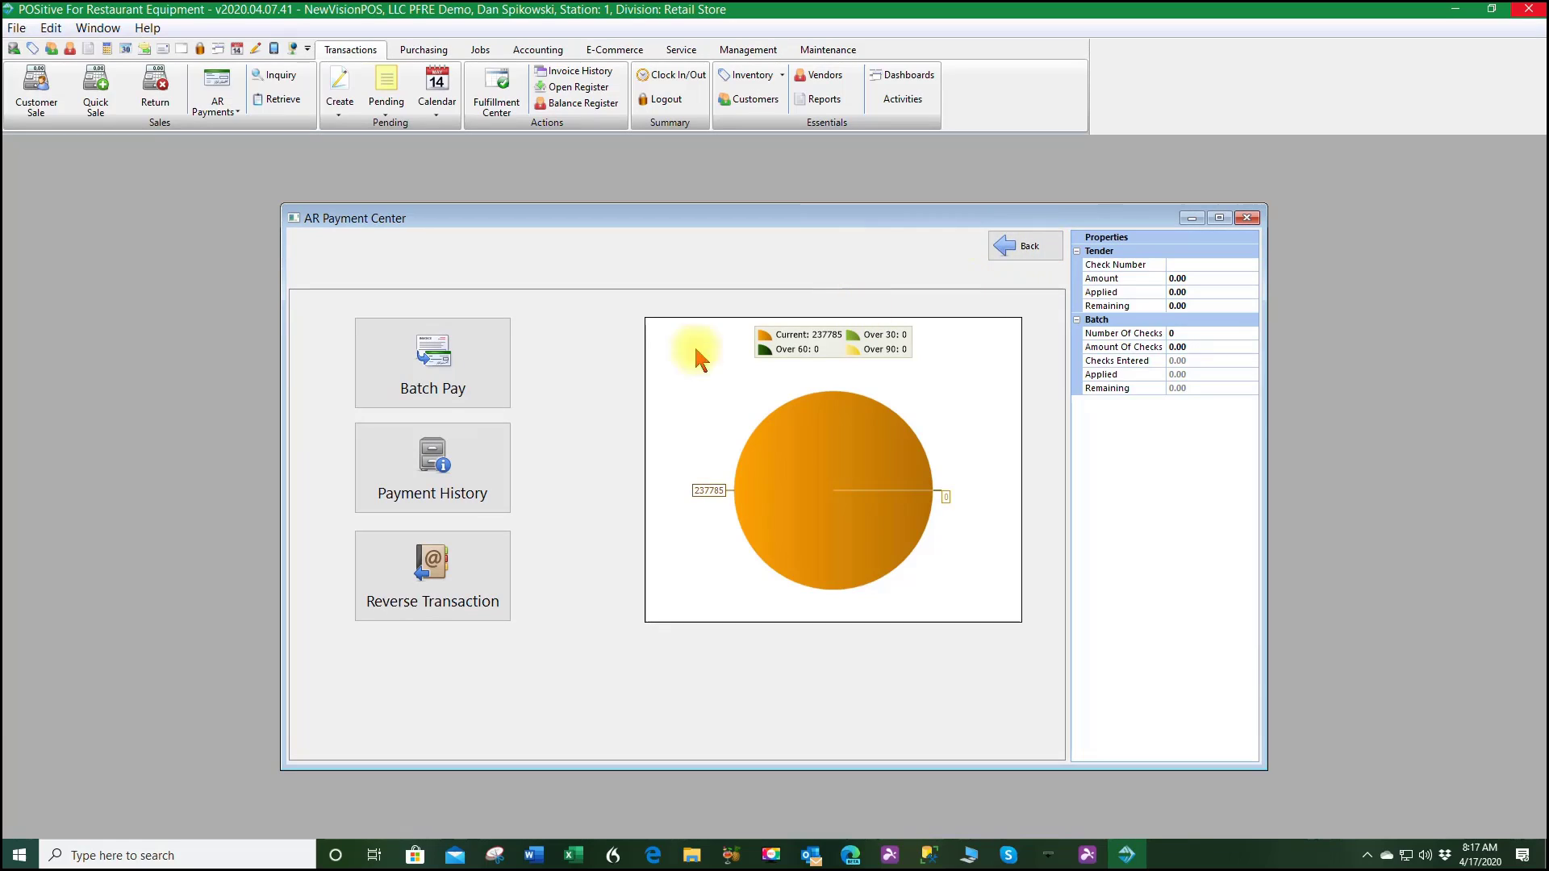
Step: Review the posted payments available under Reverse Transaction and return without reversing any
left_click(440, 570)
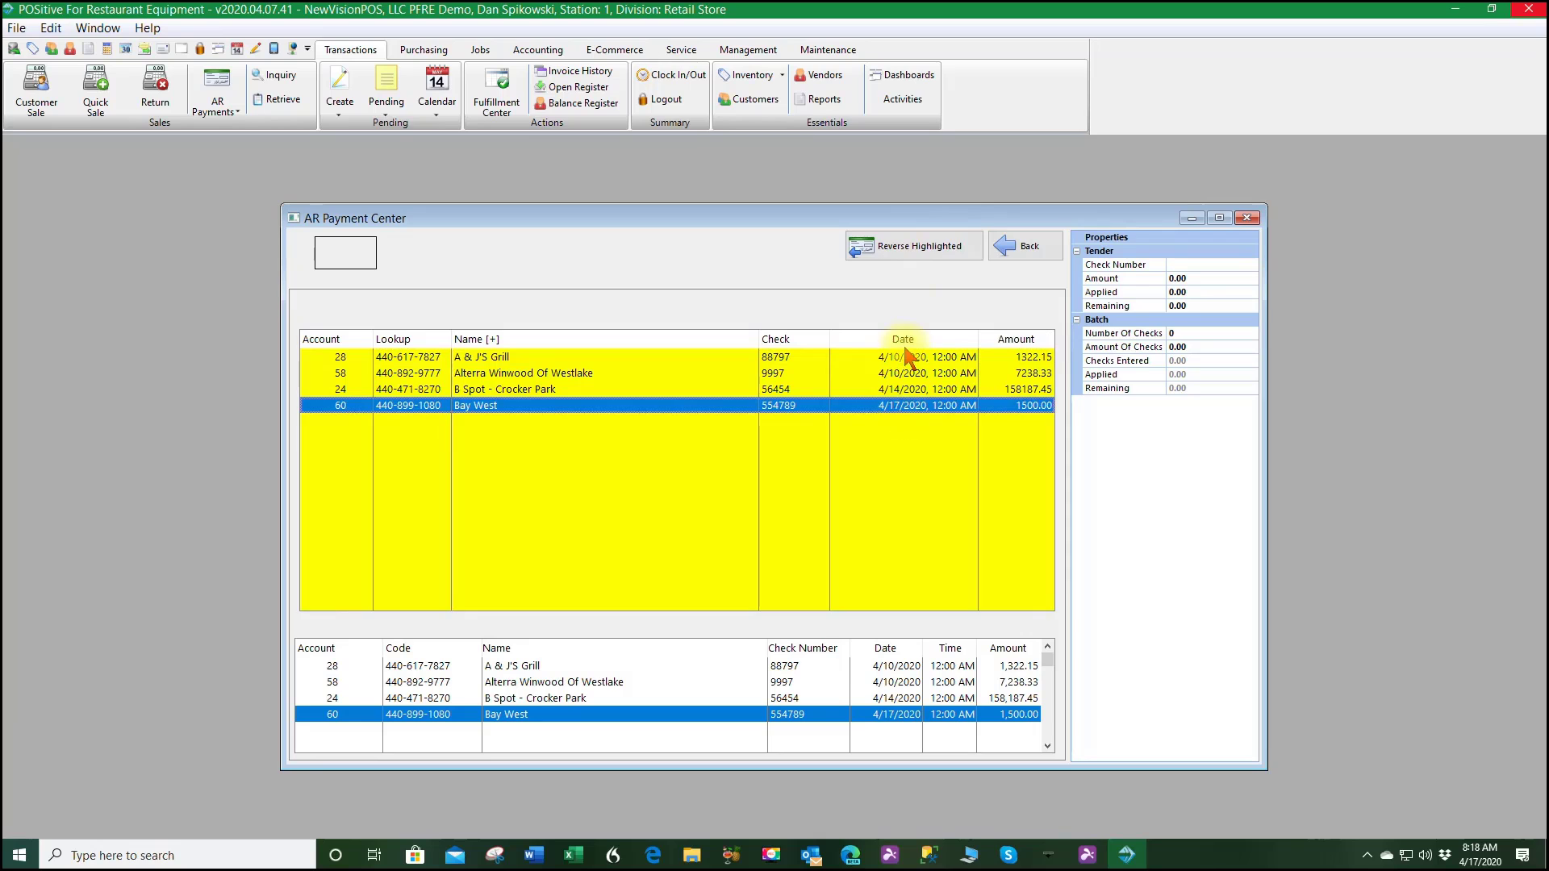
left_click(1036, 249)
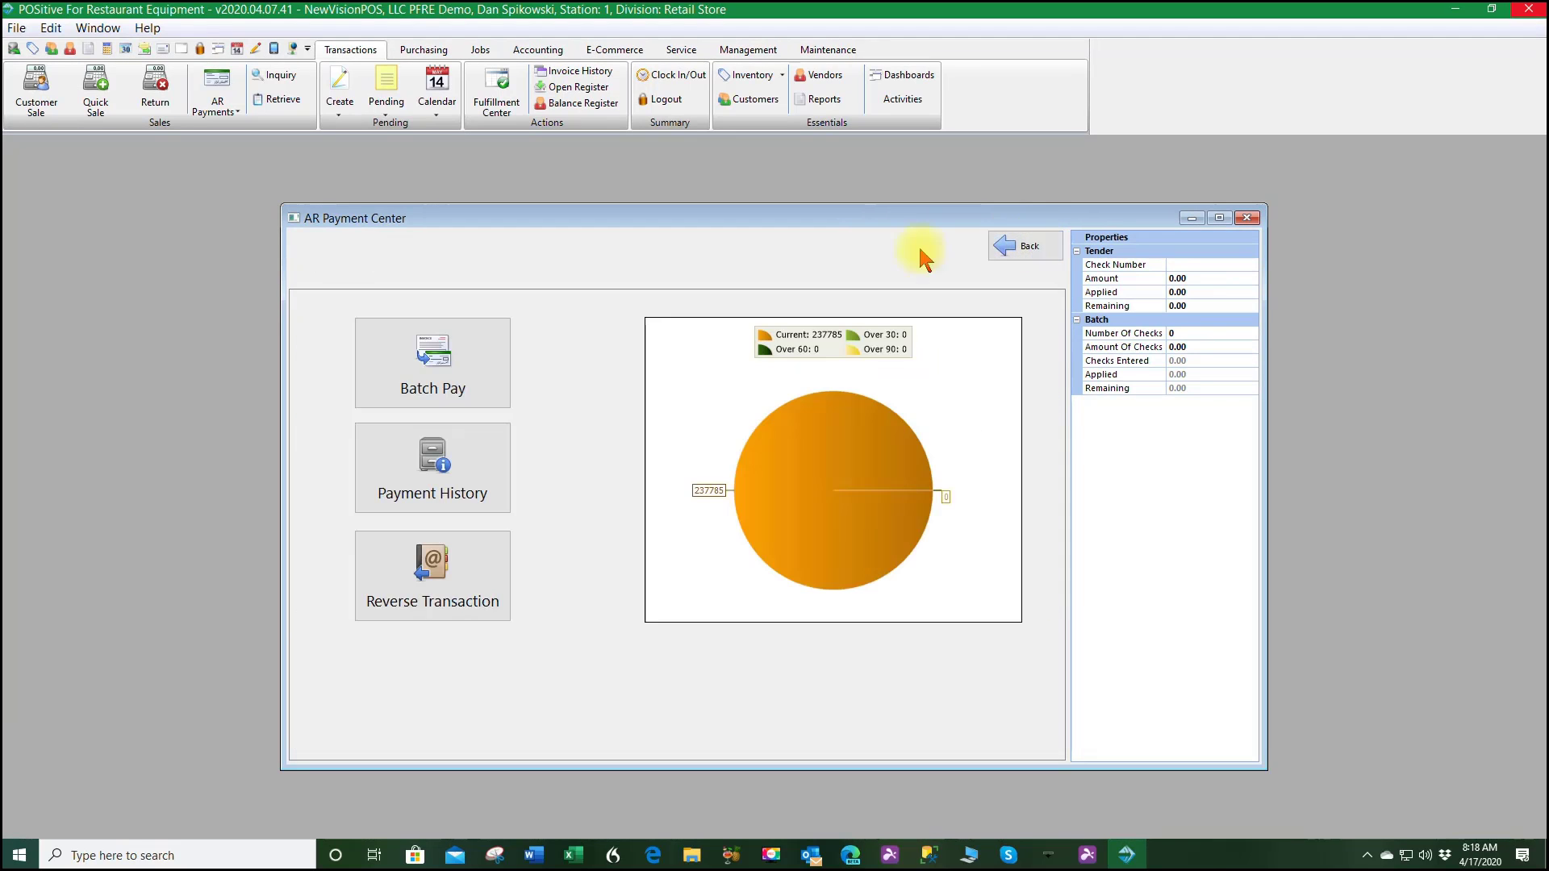
Step: Open the payment history in the AR Payment Center
left_click(446, 456)
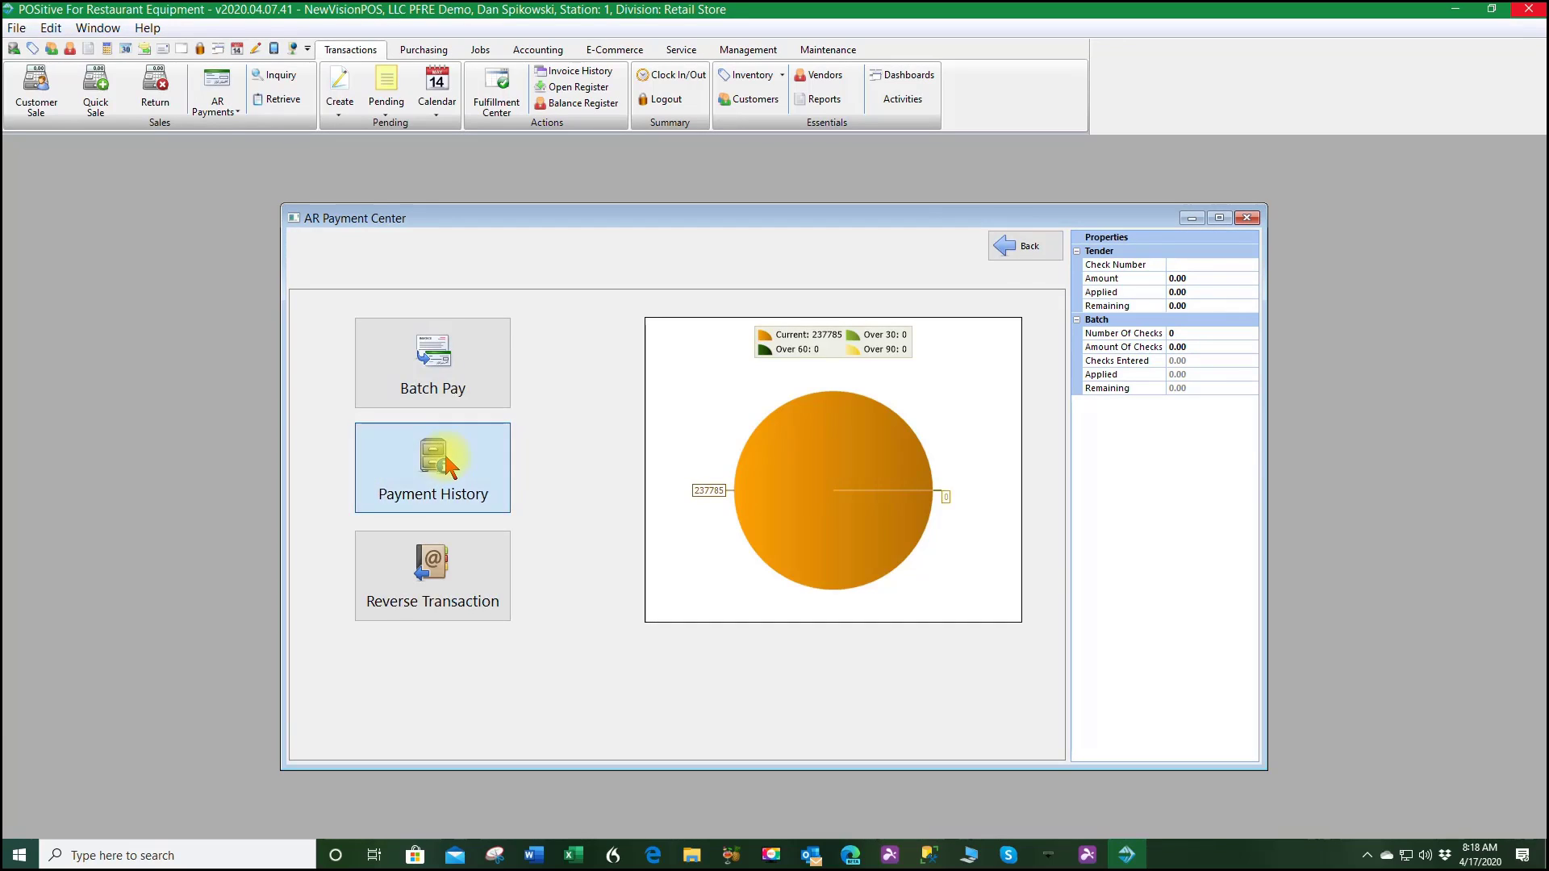